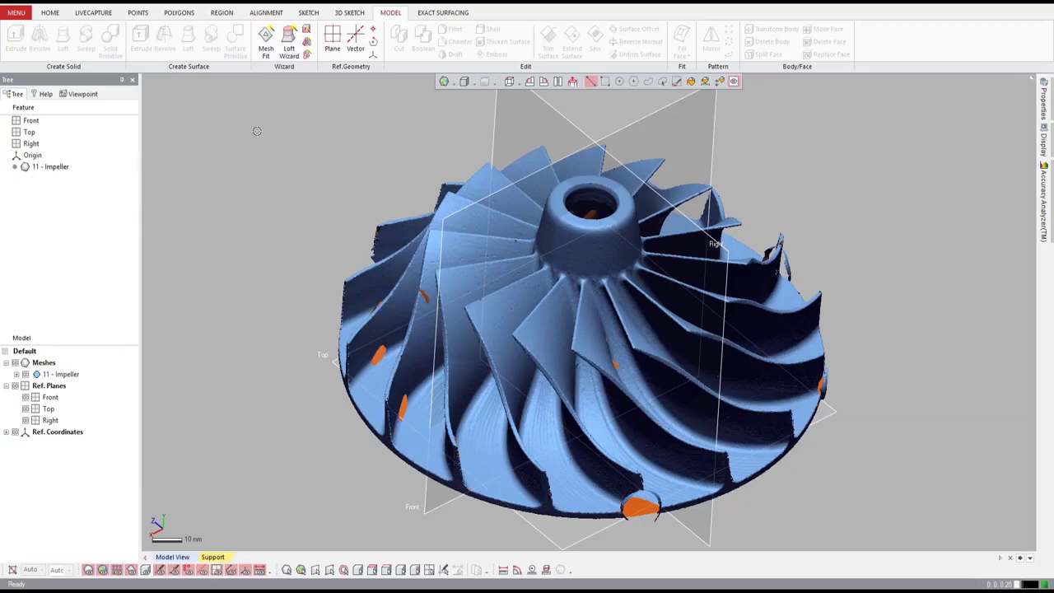
- Auto-segment the impeller mesh into regions with sensitivity 10, merging same primitive shapes
left_click(221, 13)
left_click(17, 39)
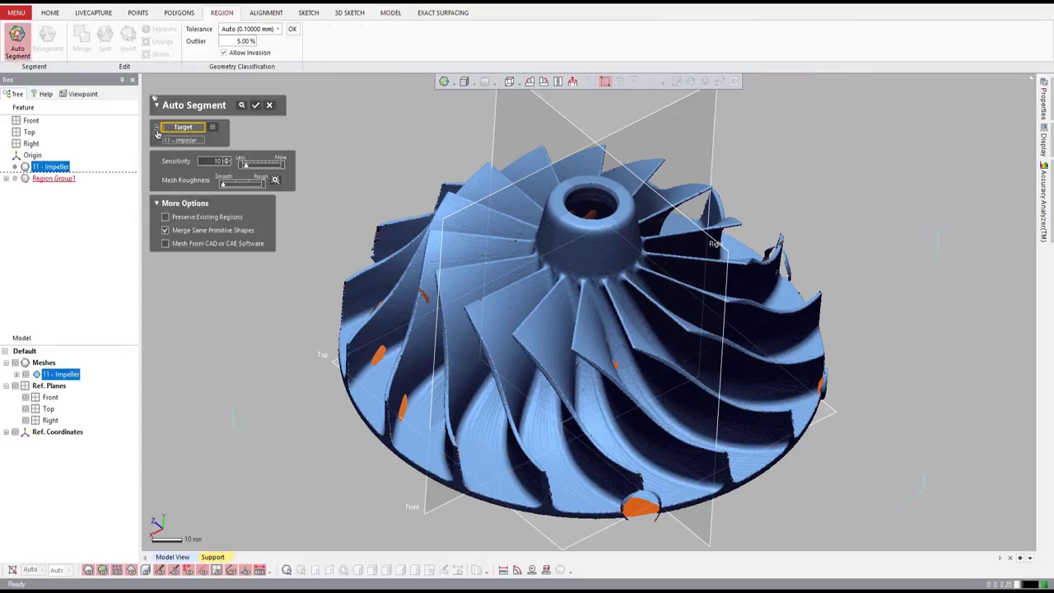
left_click(256, 105)
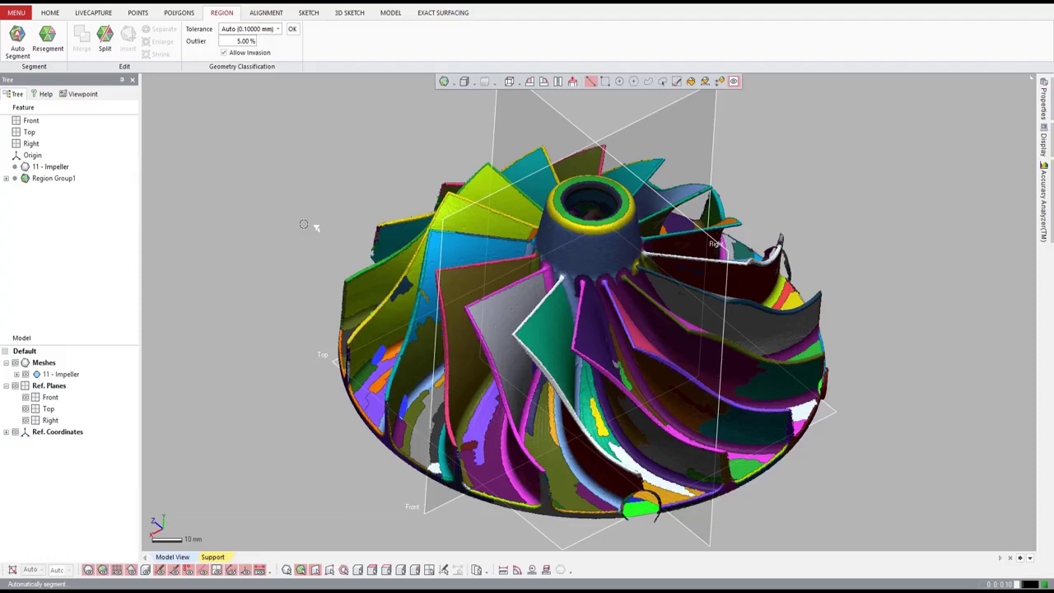
- Create a mesh sketch of the impeller's half section on the Right plane and hide the impeller mesh
left_click(307, 12)
left_click(16, 37)
left_click(281, 105)
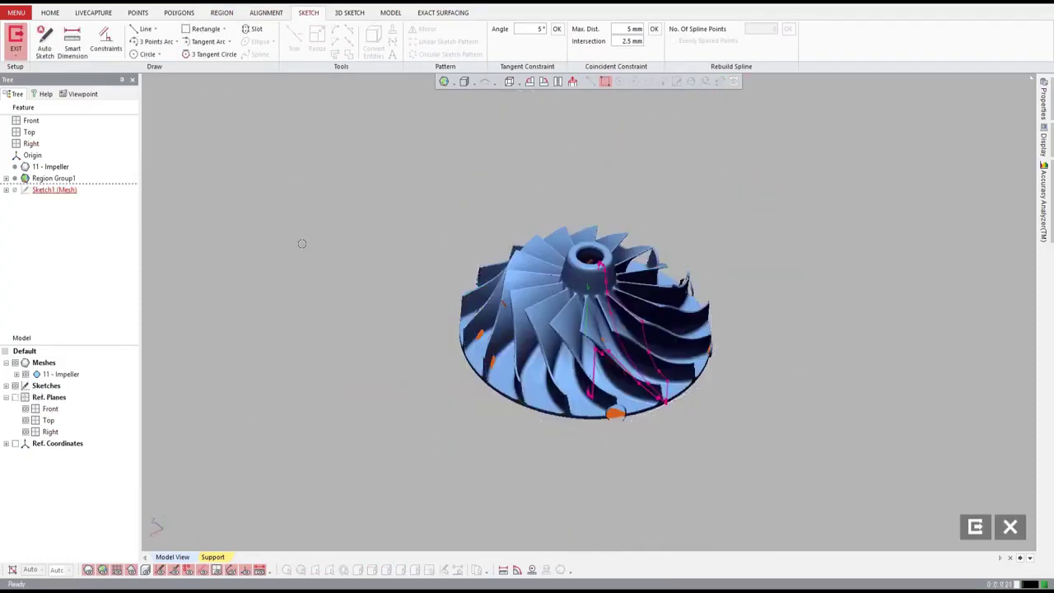
left_click(25, 375)
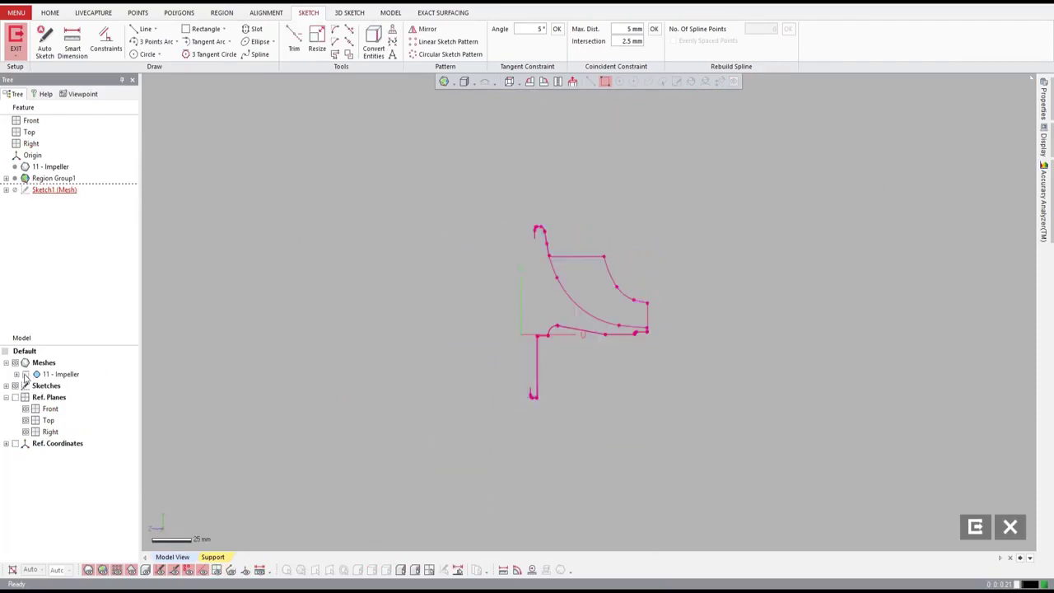
scroll(609, 330, "up", 5)
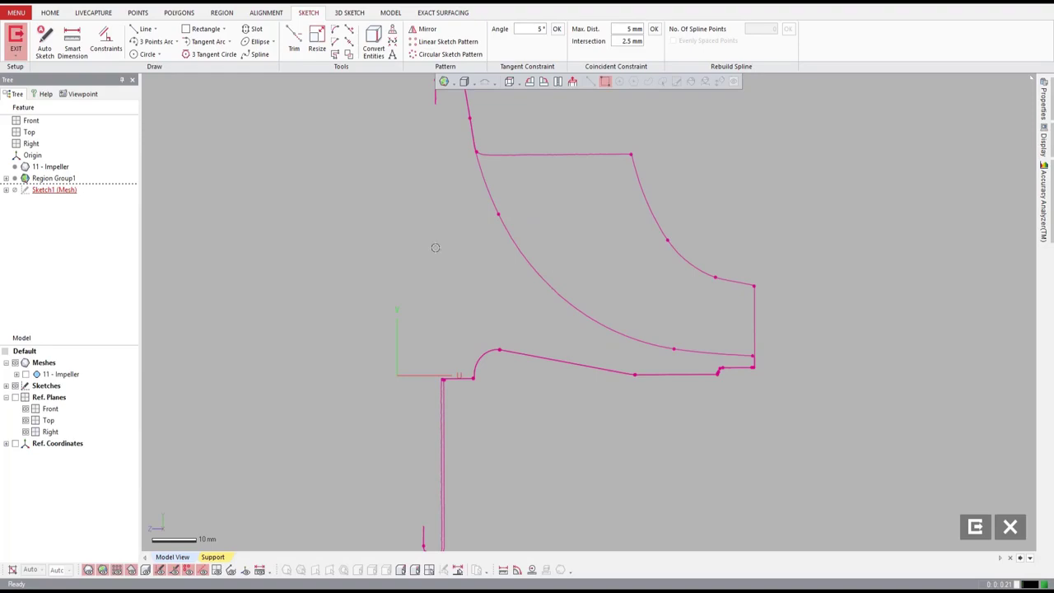
- Draw the vertical centerline and trace the hub's shaft, underside, rim and top edge with trimmed lines and arcs
left_click(142, 29)
scroll(463, 381, "up", 2)
left_click(392, 418)
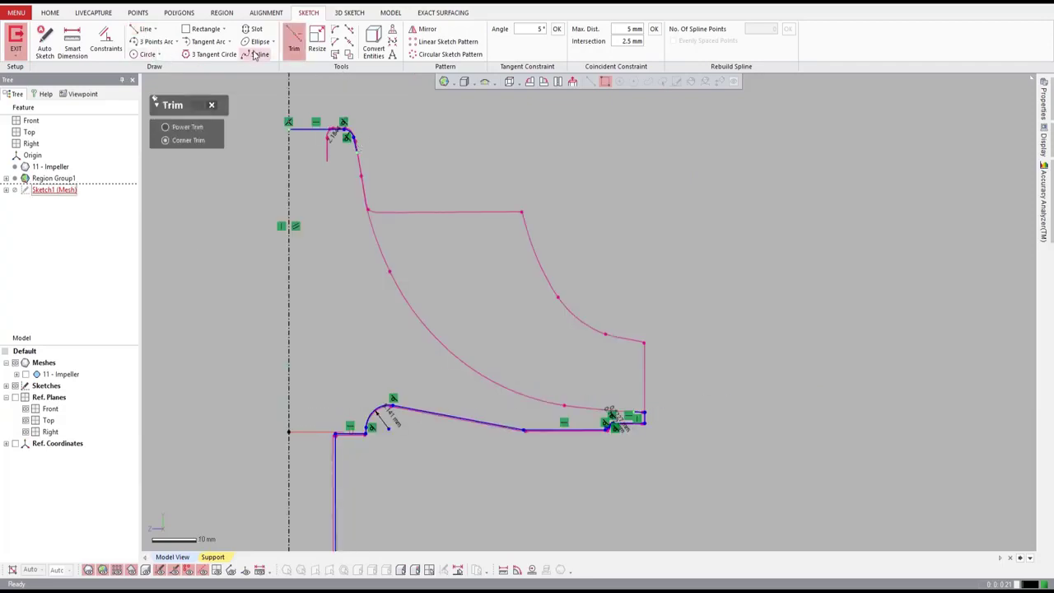
- Fit a spline with 10 interpolation points along the hub's concave flank from the top collar to the outer rim
left_click(255, 55)
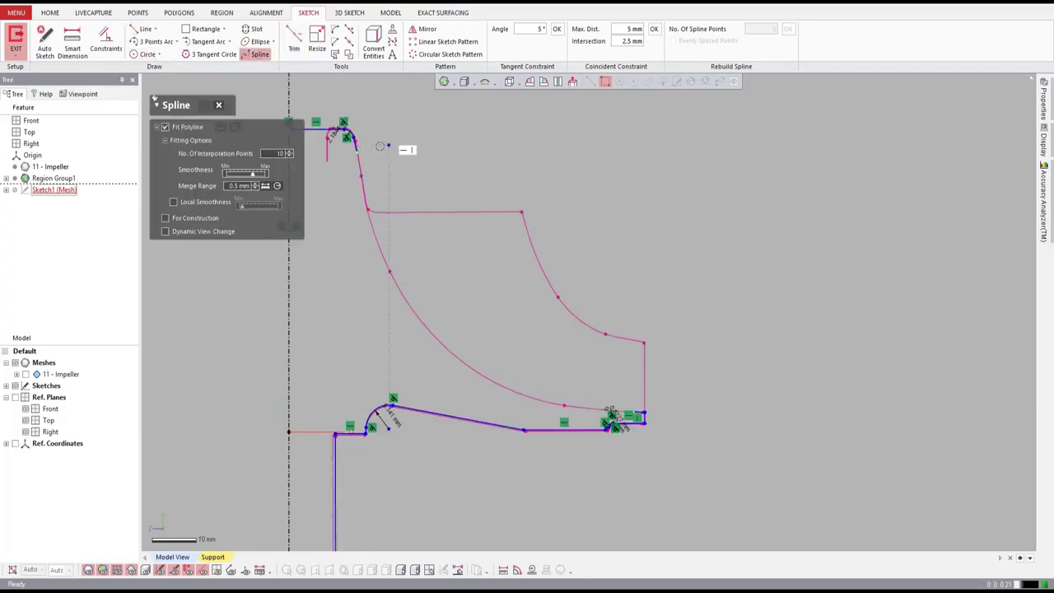
mouse_move(362, 184)
left_mouse_down()
mouse_move(393, 245)
mouse_move(394, 283)
mouse_move(468, 367)
mouse_move(574, 409)
mouse_move(550, 402)
mouse_move(647, 416)
mouse_move(635, 414)
left_mouse_up()
left_click(644, 411)
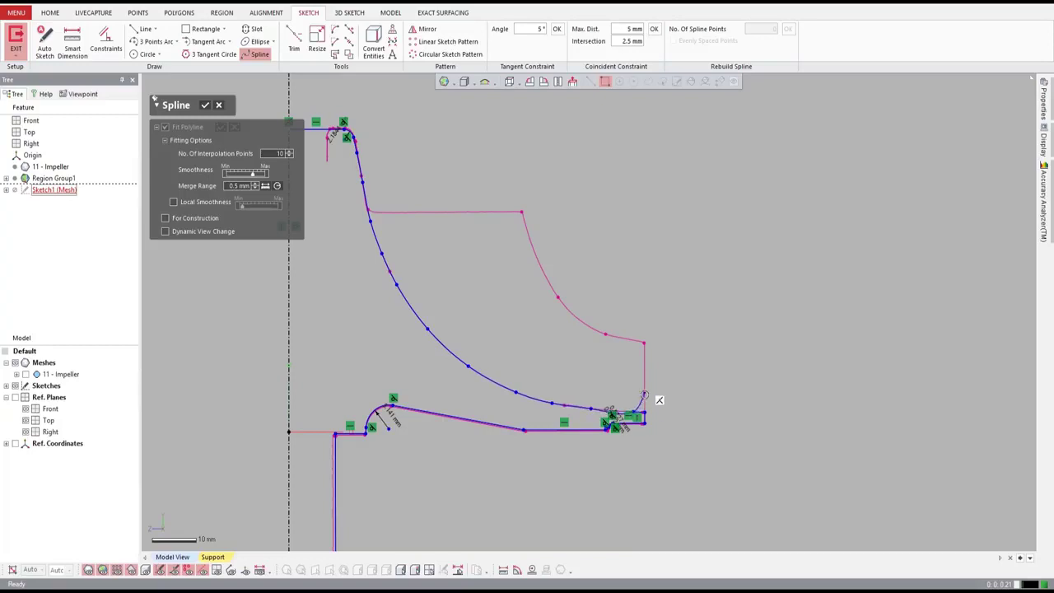
key("Escape")
- Turn on the deviation display for the sketch and move the shaft's vertical line onto the section polyline
right_click_drag(589, 327, 471, 405, "shift")
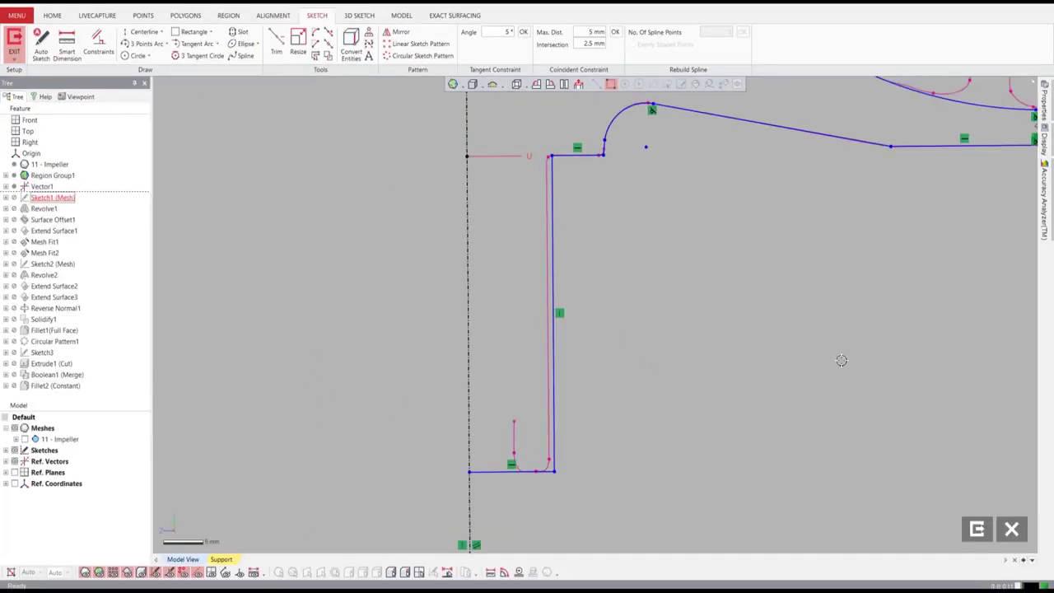
left_click(492, 84)
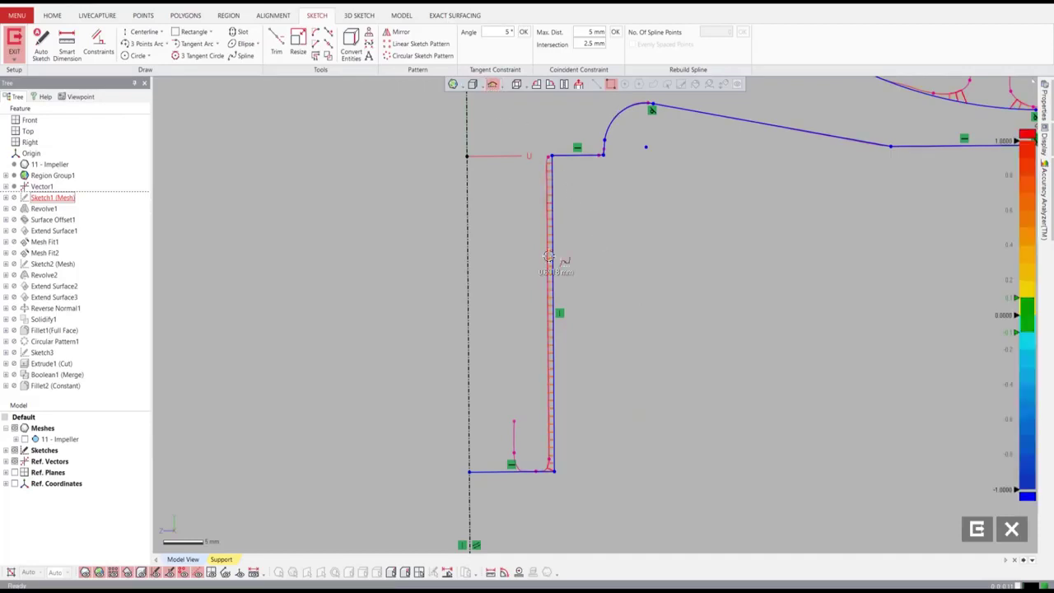
mouse_move(552, 268)
left_mouse_down()
mouse_move(563, 270)
mouse_move(548, 275)
left_mouse_up()
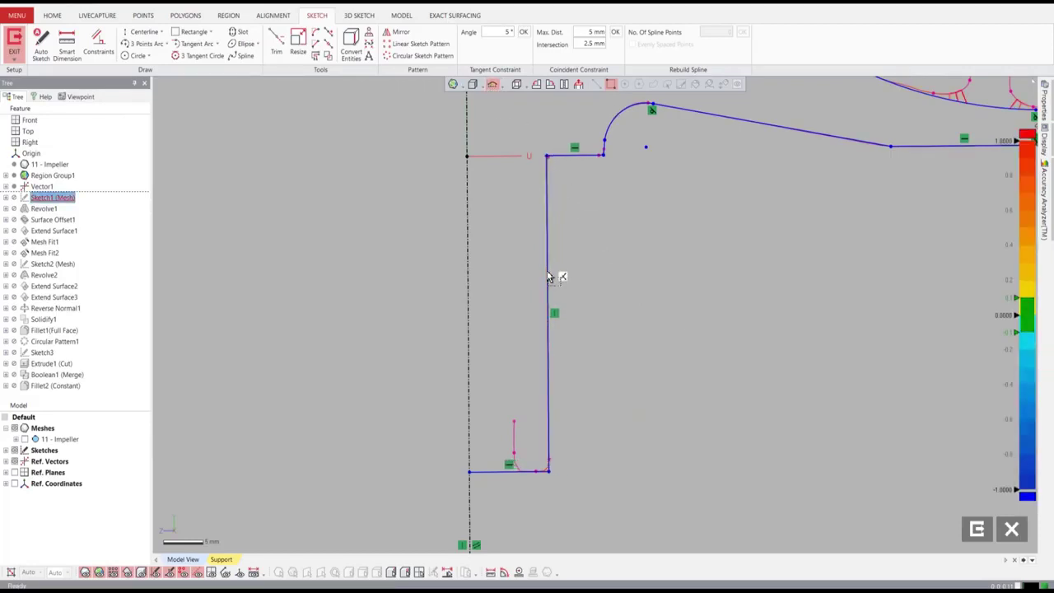
left_click(776, 351)
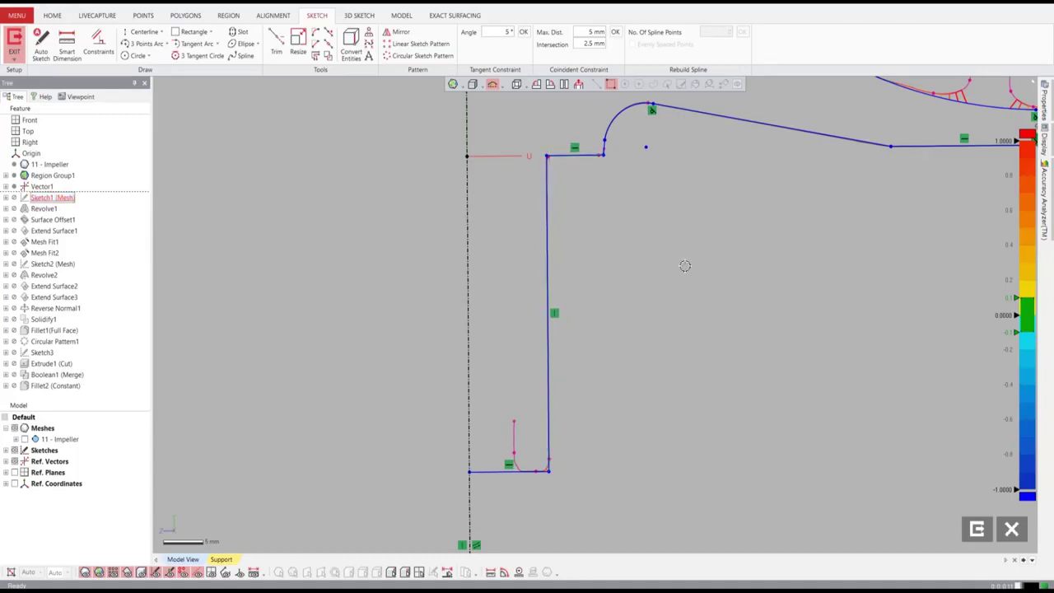
- Finish the hub profile sketch and show the impeller mesh again
left_click(977, 531)
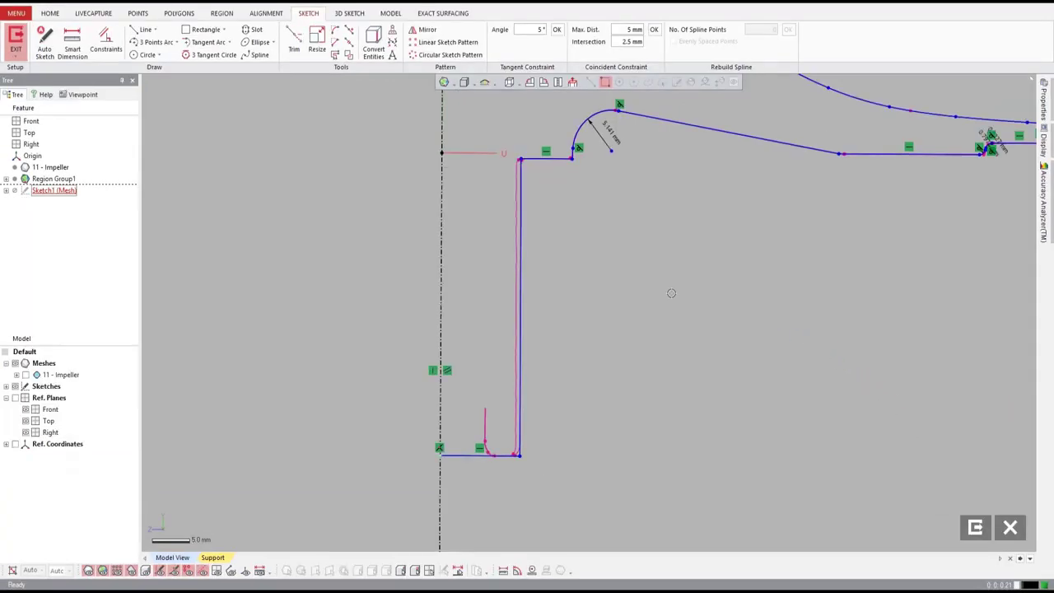
right_click(671, 294)
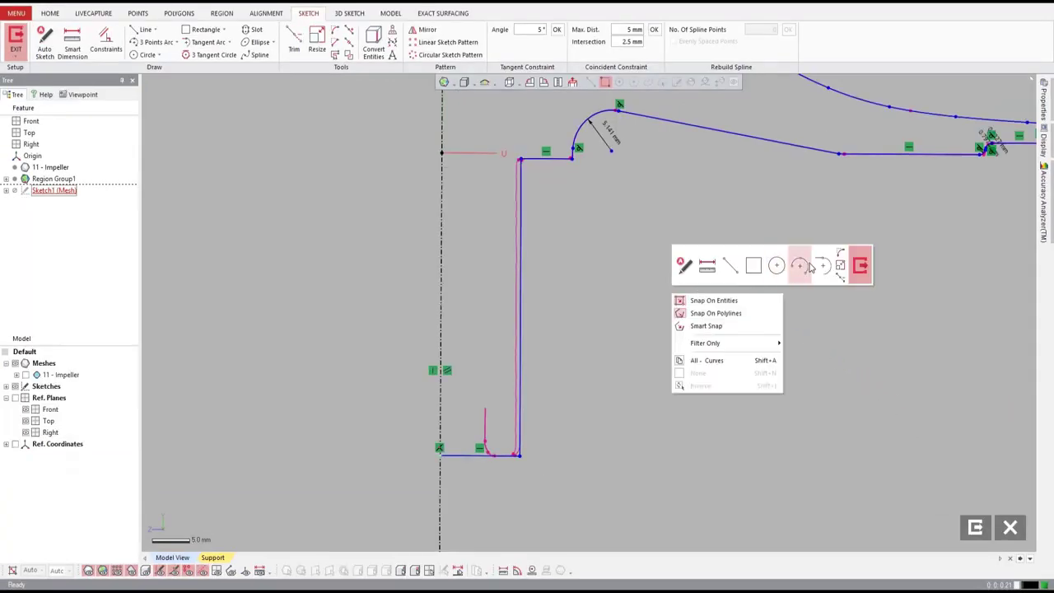
left_click(859, 264)
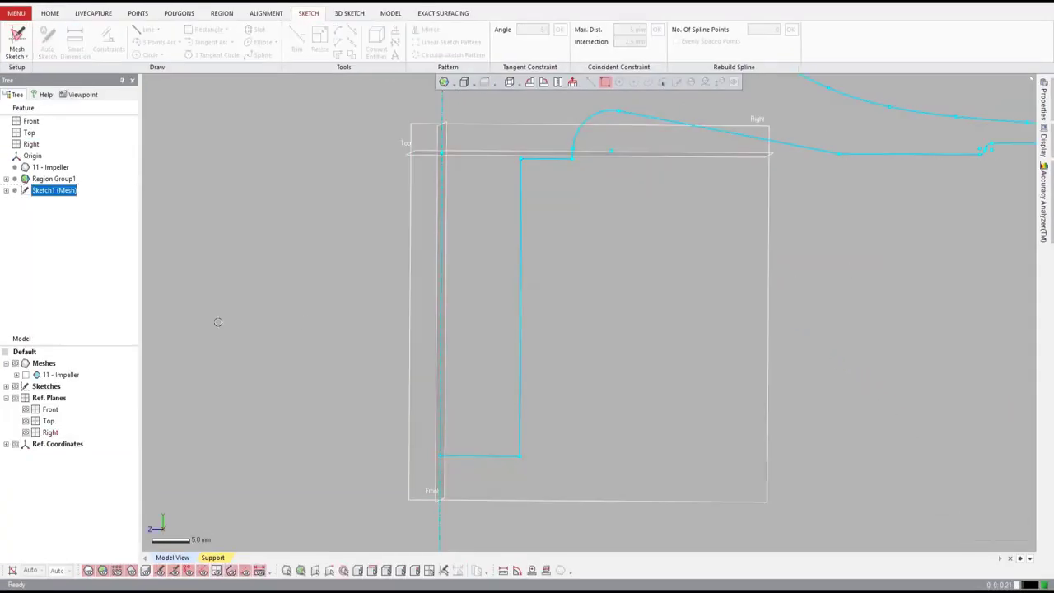
left_click(27, 375)
scroll(624, 193, "down", 5)
right_click_drag(621, 179, 365, 202)
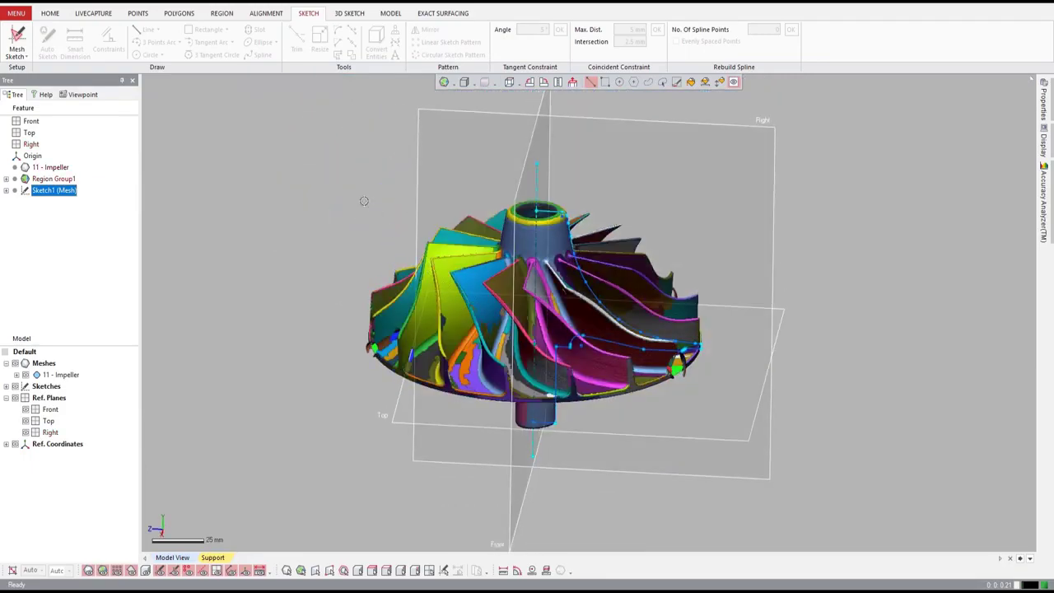
- Revolve the hub profile 360° around the centerline as a solid and hide the mesh to display the body
left_click(390, 13)
left_click(40, 37)
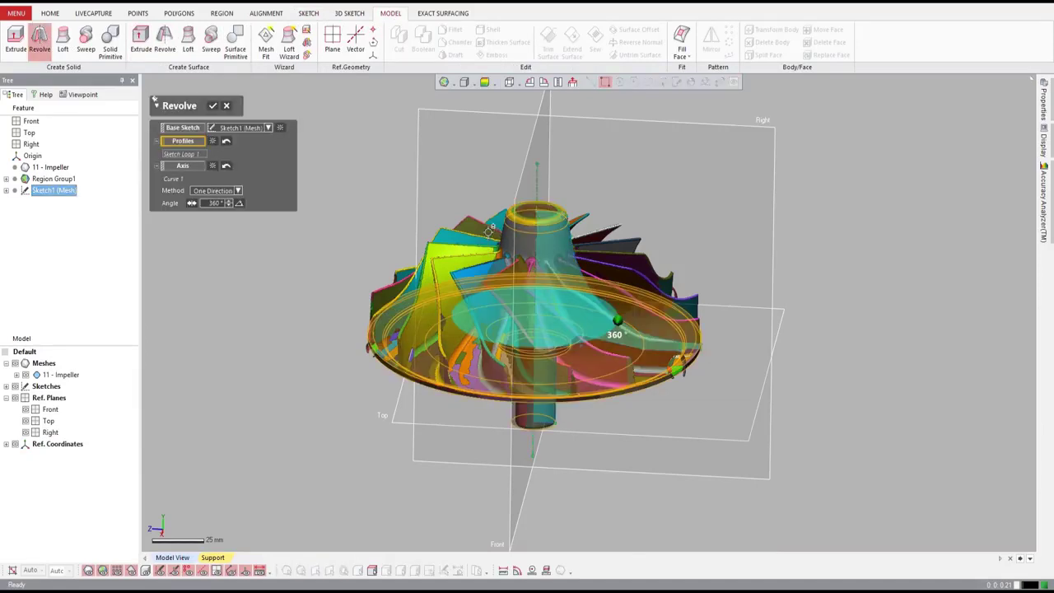
left_click(213, 106)
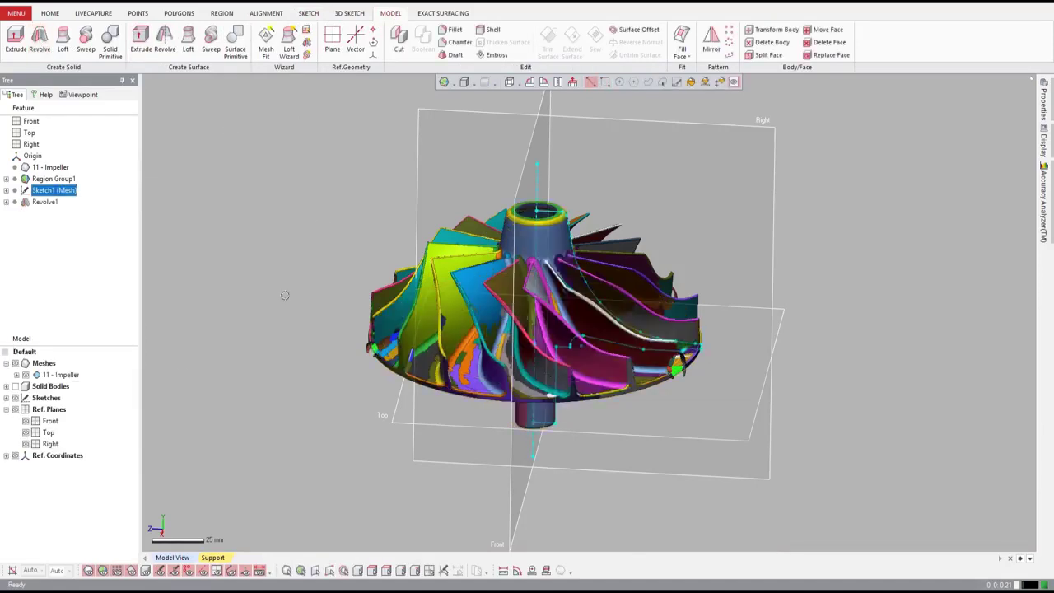
left_click(16, 375)
key("ctrl+1")
key("ctrl+5")
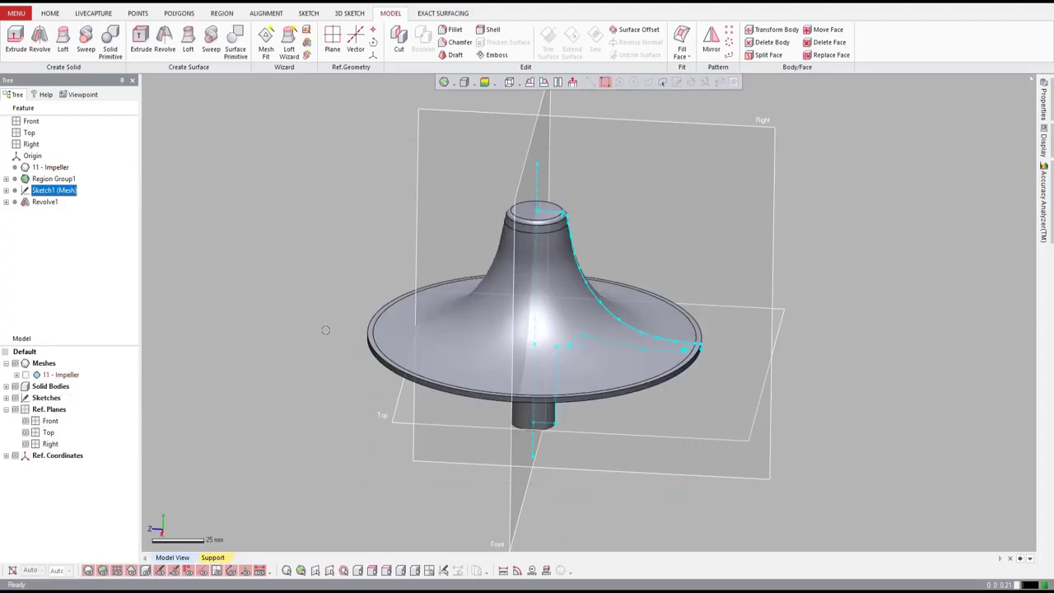
left_click(349, 277)
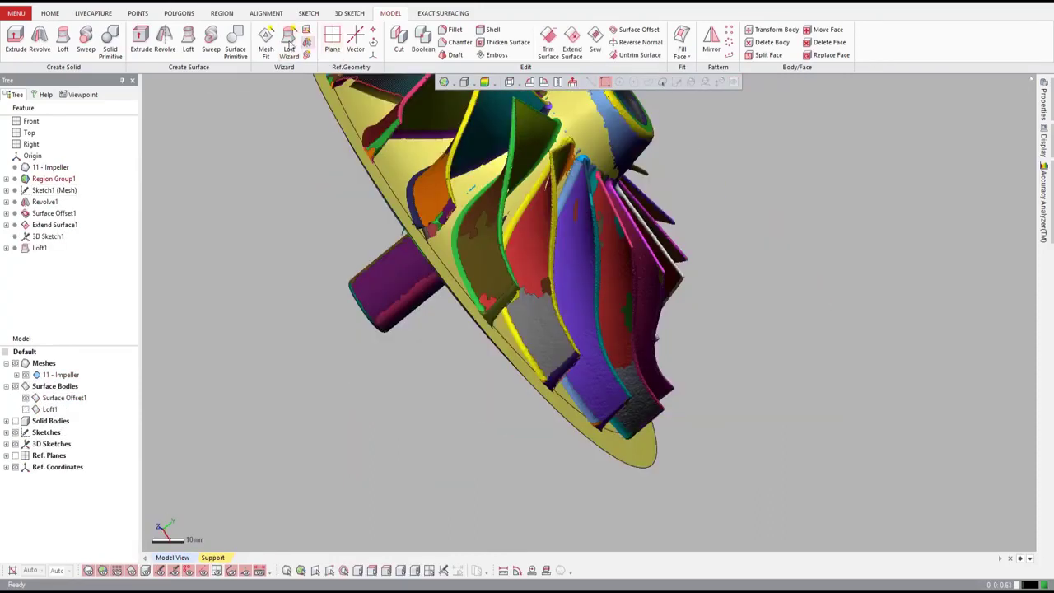
- Set up a Loft Wizard by plane with 16 sections on one blade-side region, extending the sections past both blade ends
left_click(581, 254)
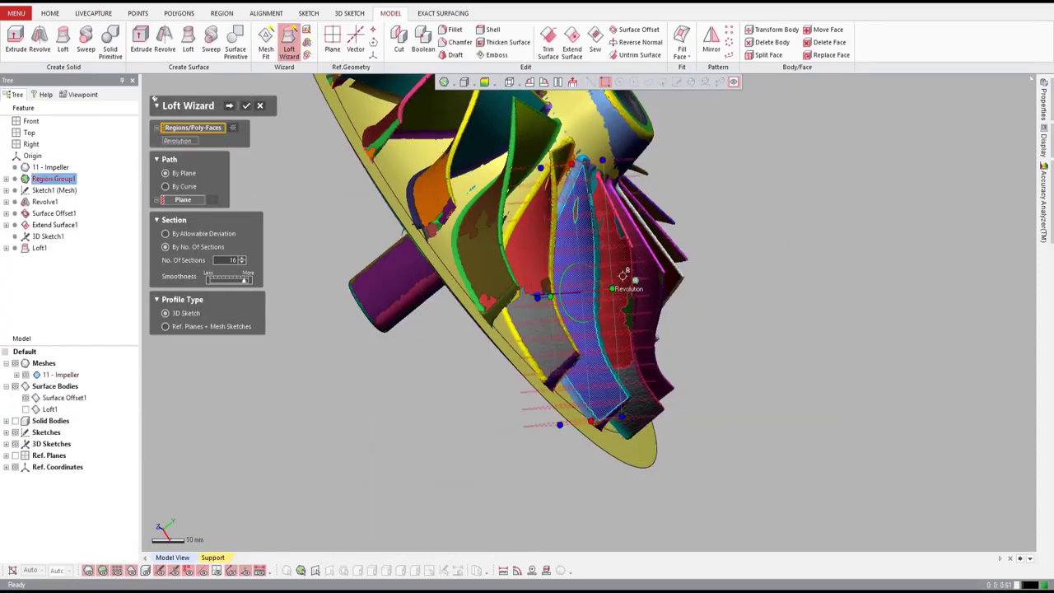
left_click_drag(571, 163, 571, 145)
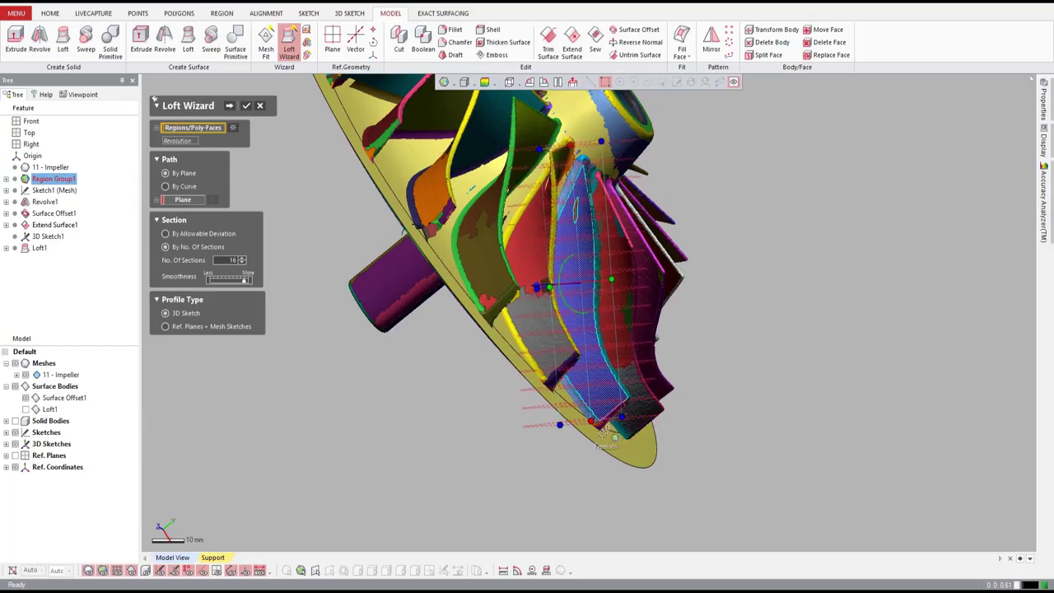
left_click_drag(598, 422, 599, 441)
right_click_drag(640, 288, 428, 219)
right_click_drag(598, 95, 558, 101)
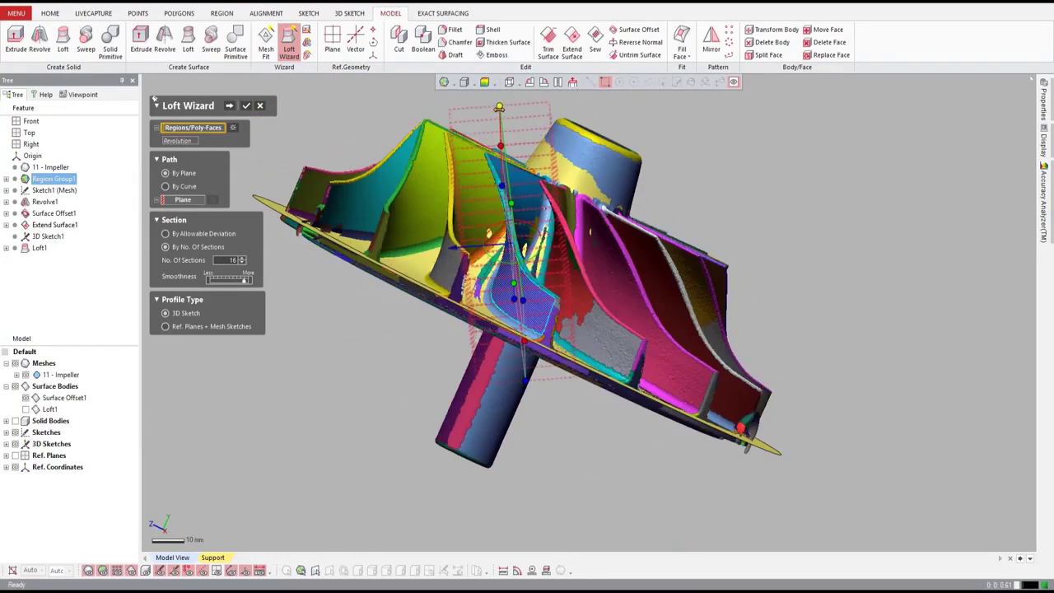
right_click_drag(527, 243, 695, 303)
right_click_drag(553, 357, 581, 400)
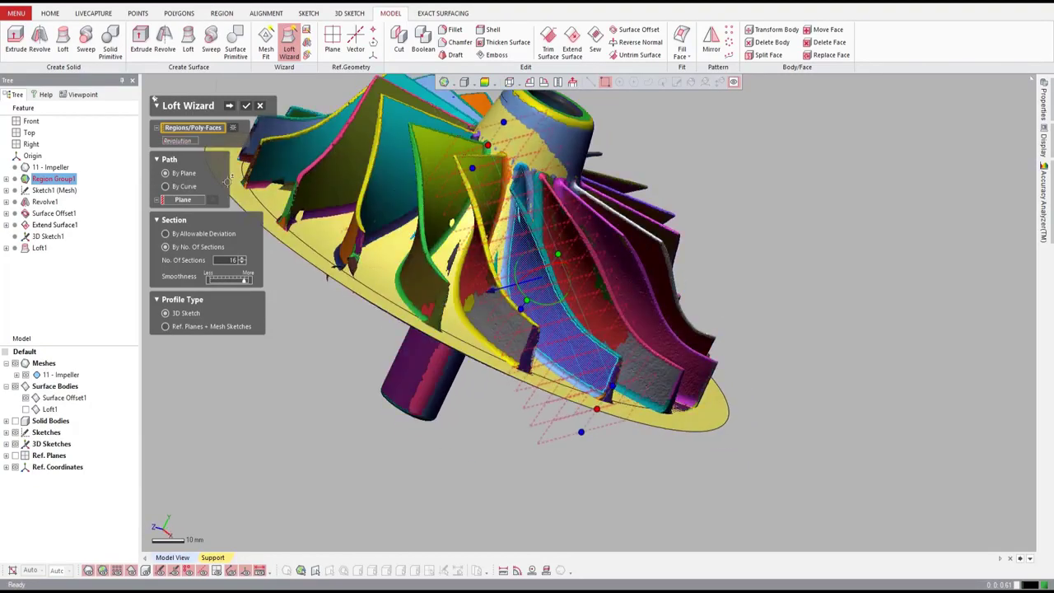
- Generate the blade-side loft surface with 10 spline points and show the Loft1 surface alongside it
left_click(230, 108)
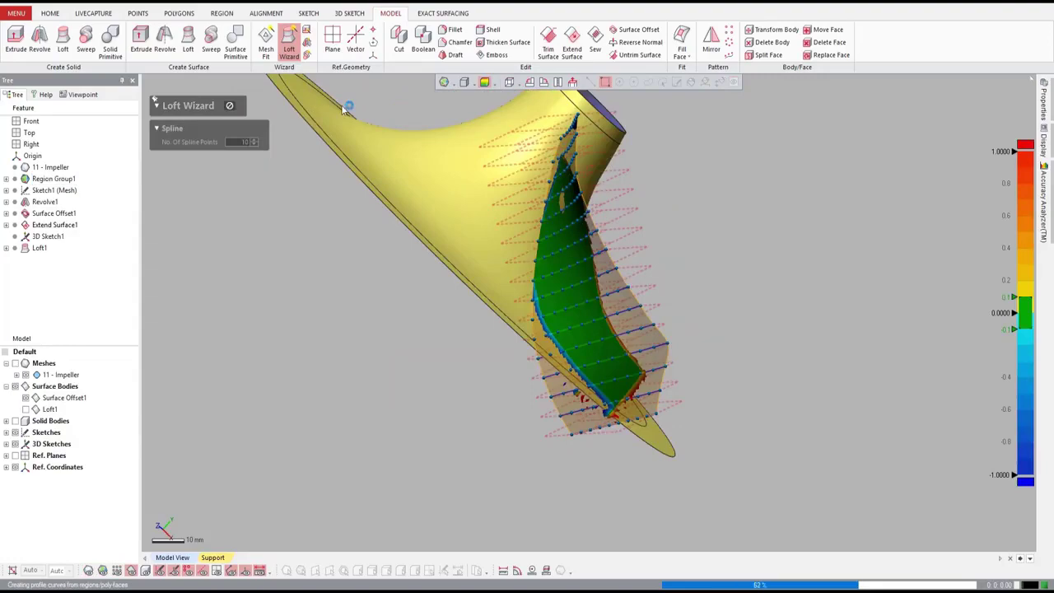
mouse_move(616, 183)
right_mouse_down()
mouse_move(470, 209)
mouse_move(627, 338)
mouse_move(615, 367)
mouse_move(513, 394)
mouse_move(478, 362)
mouse_move(565, 367)
mouse_move(552, 366)
right_mouse_up()
left_click(25, 409)
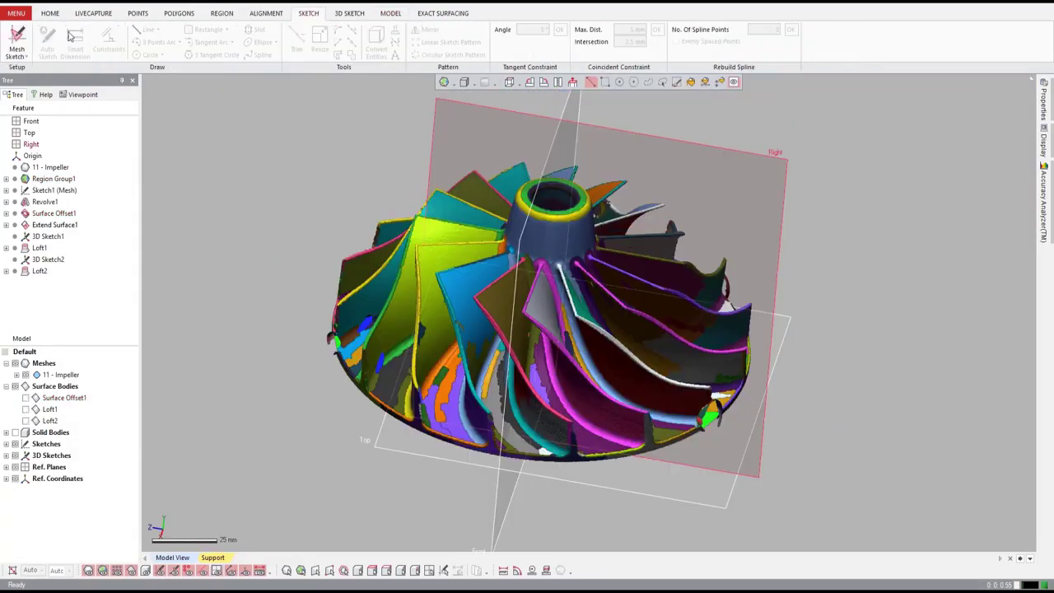
- Create a rotational mesh sketch from the Right plane with a 16.5° silhouette range and hide the impeller mesh
left_click(17, 39)
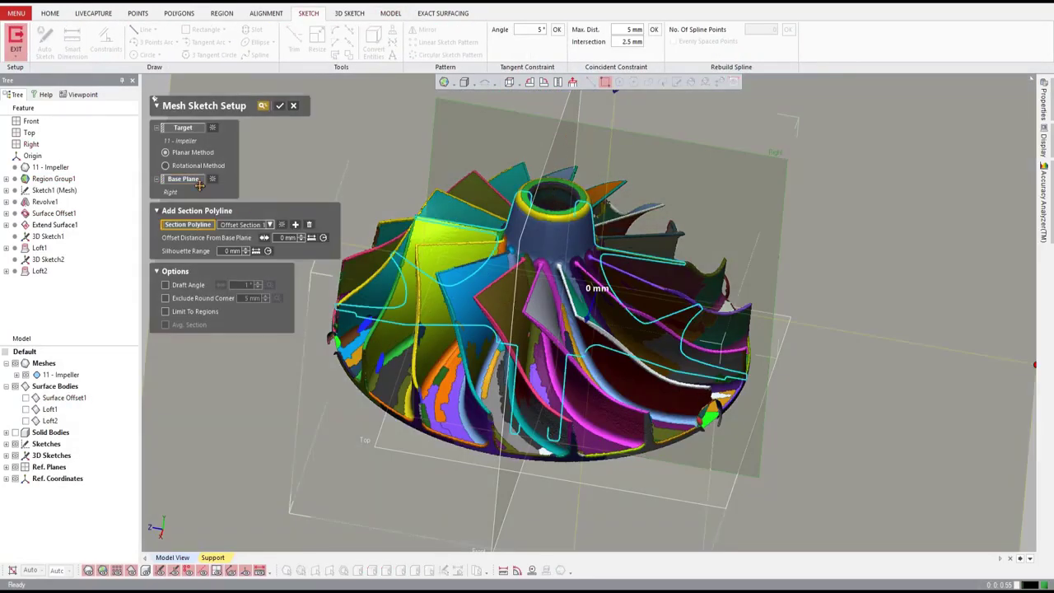
left_click(183, 166)
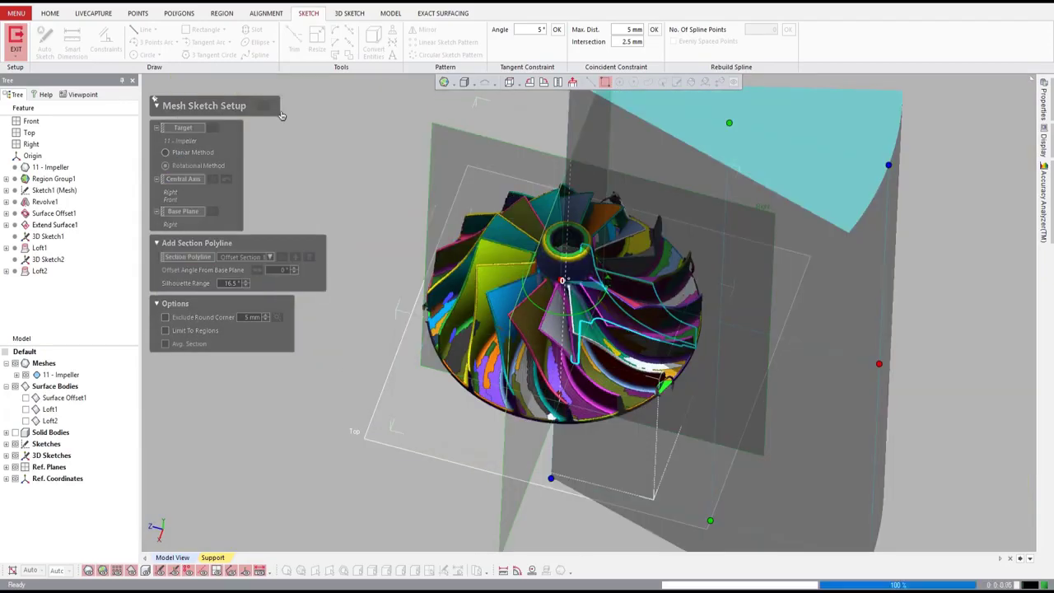
left_click(265, 106)
left_click(28, 376)
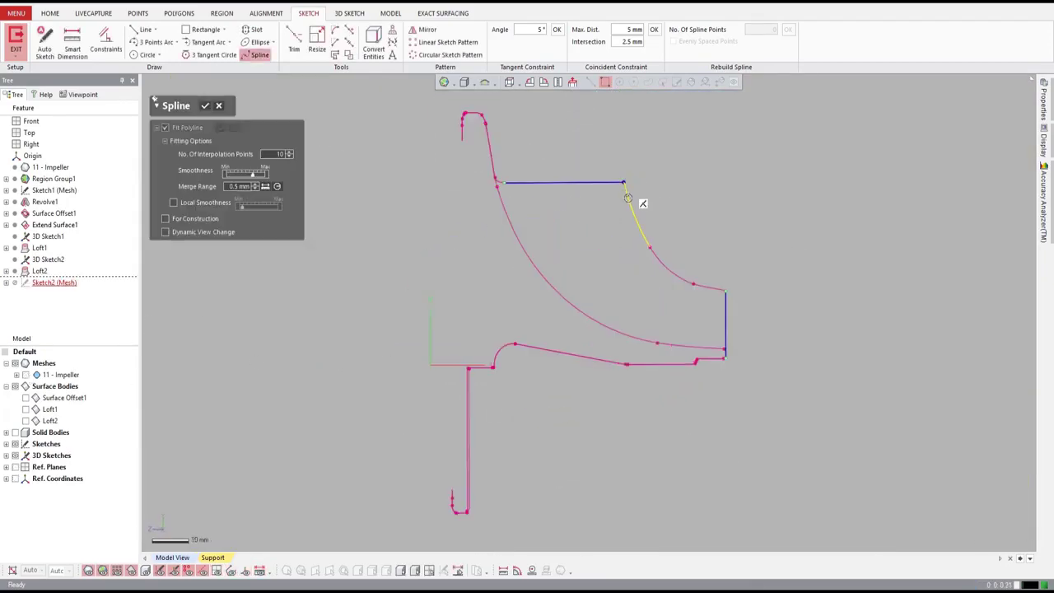
- Fit a 10-point spline along the blade's curved outer edge, joining the horizontal top line to the vertical rim line
left_click(627, 194)
left_click(635, 218)
left_click_drag(649, 246, 687, 281)
left_click(699, 285)
left_click(725, 292)
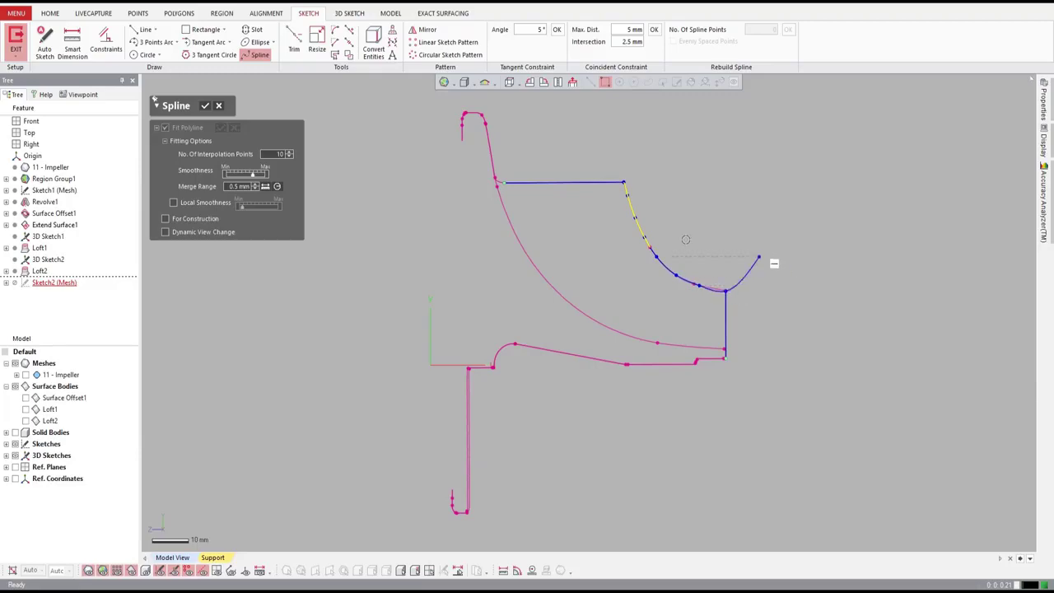
key("Escape")
- Exit the blade outline sketch and turn the mesh display back on
left_click(16, 41)
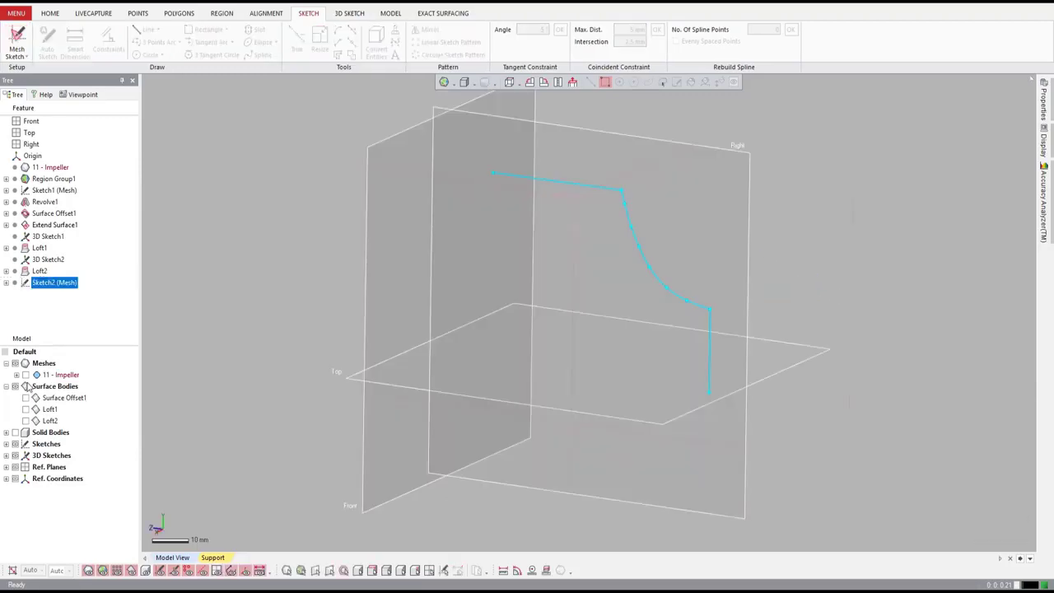
left_click(26, 374)
right_click_drag(640, 182, 545, 313)
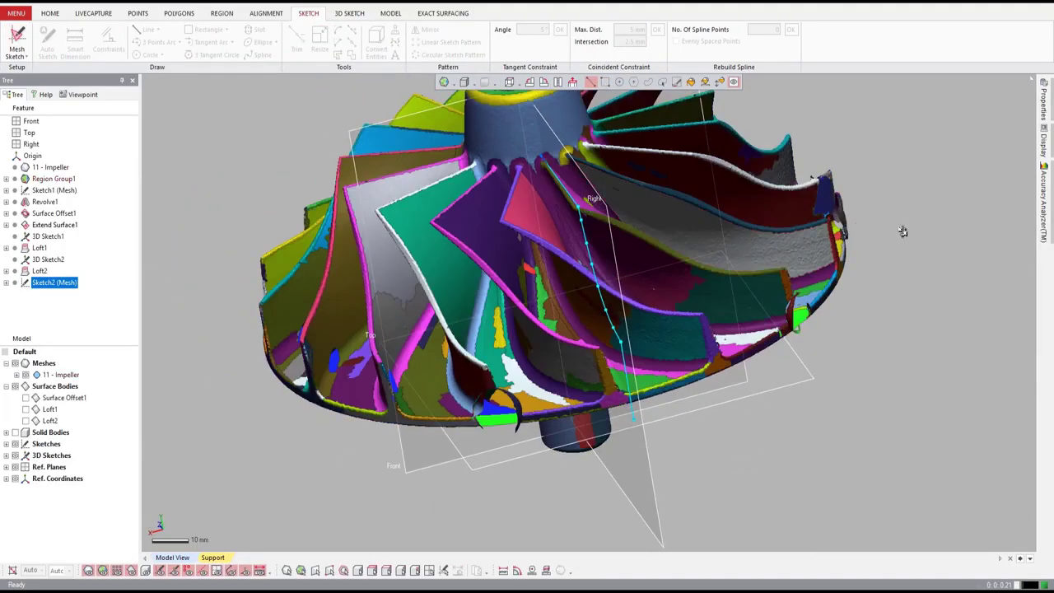
- Revolve the blade outline as a surface through 197.5° around the intersection of the Right and Front planes
right_click_drag(903, 231, 683, 243)
scroll(683, 243, "down", 3)
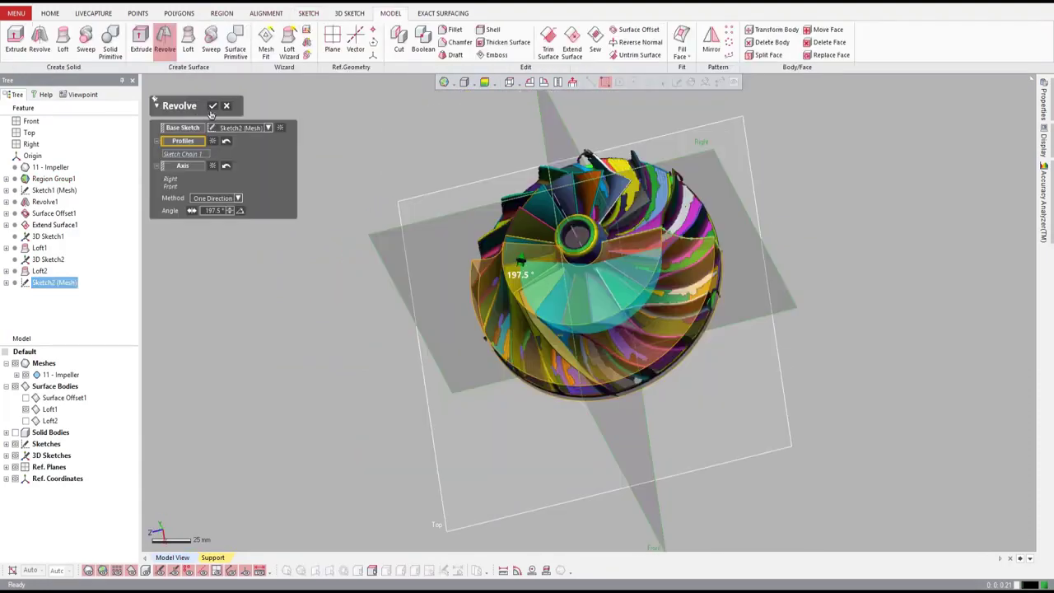
left_click(213, 108)
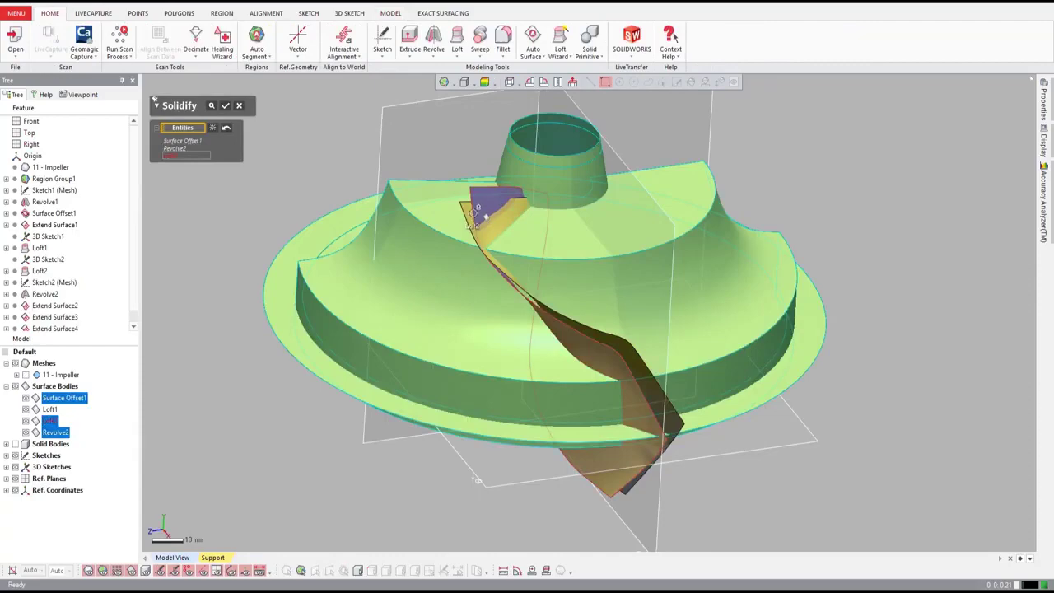
- Solidify the offset hub surface, the revolved outline surface and the two blade lofts into one blade body
left_click(467, 210)
left_click(213, 106)
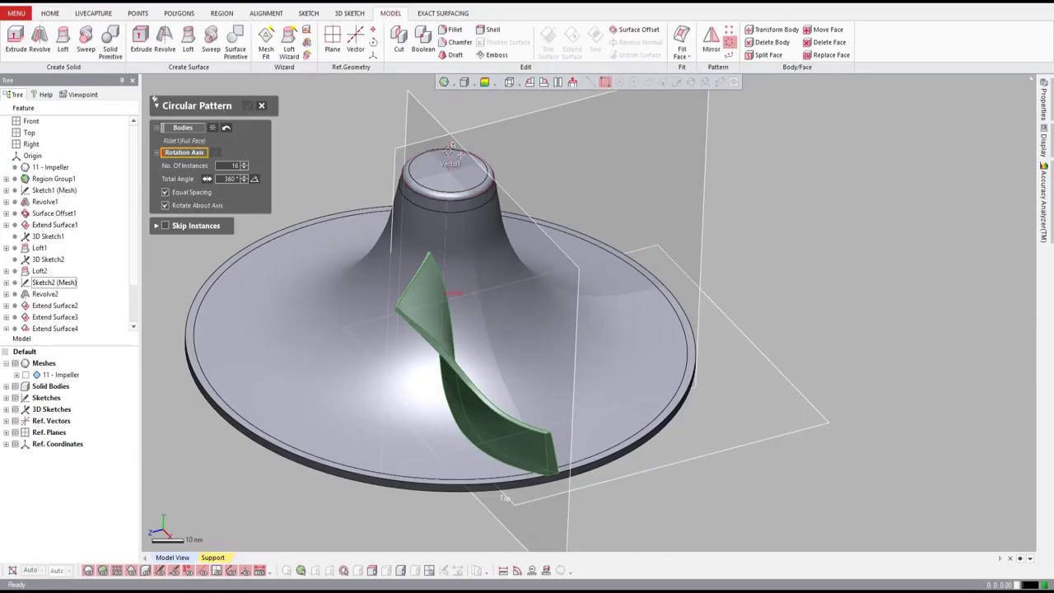
- Pattern the blade circularly into 16 equally spaced instances over 360° around Vector1 and merge all solid bodies into one
left_click(450, 153)
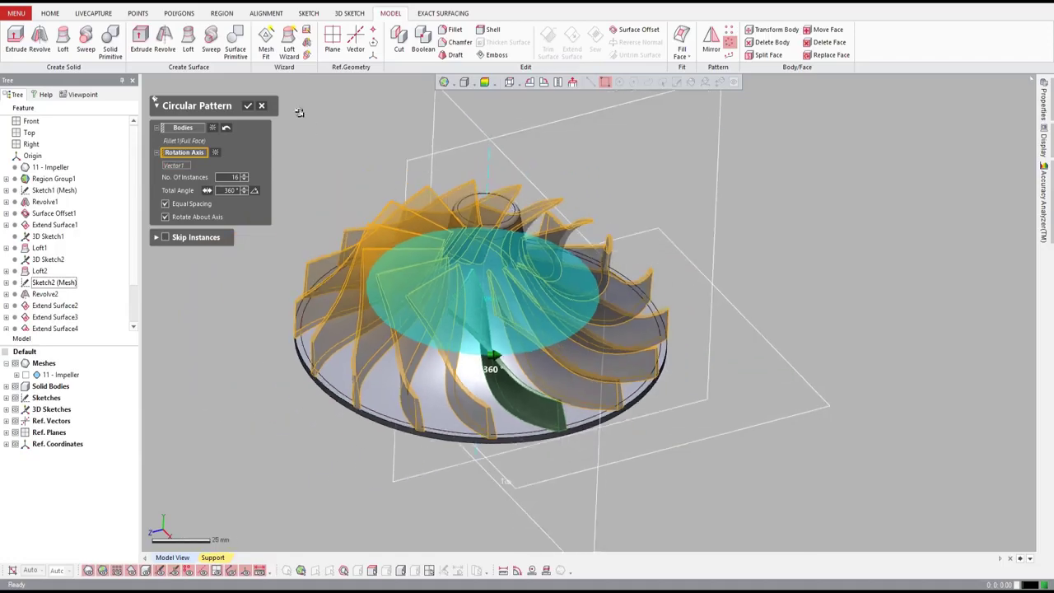
left_click(247, 106)
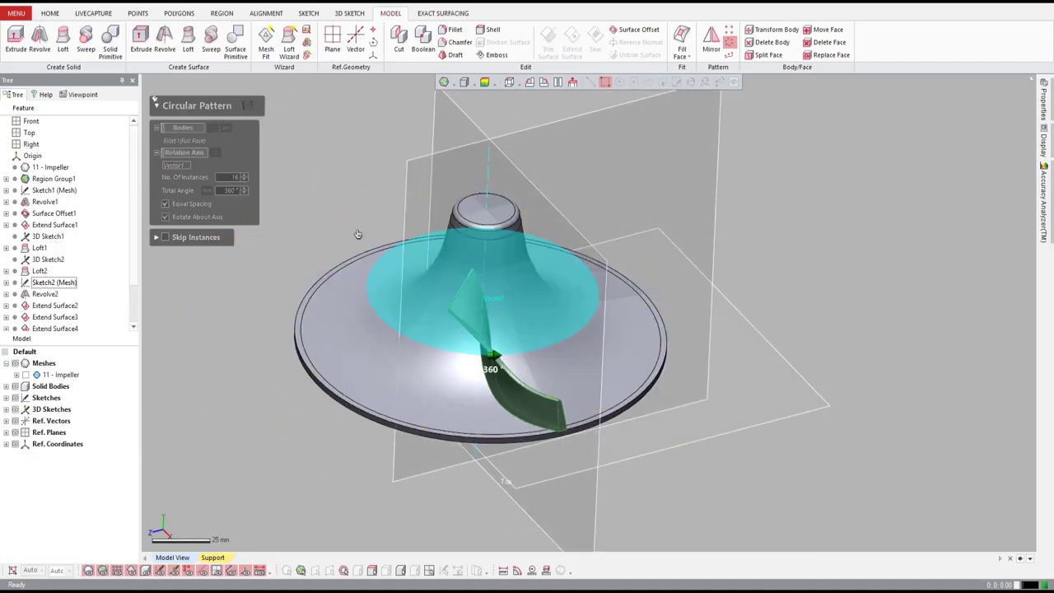
left_click(423, 37)
left_click(50, 386)
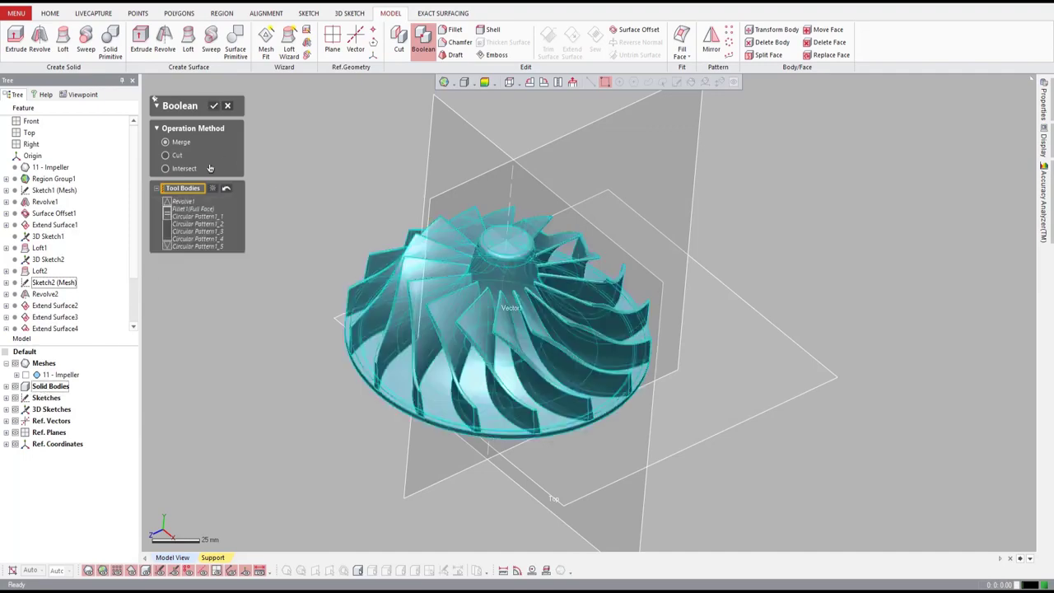
left_click(214, 107)
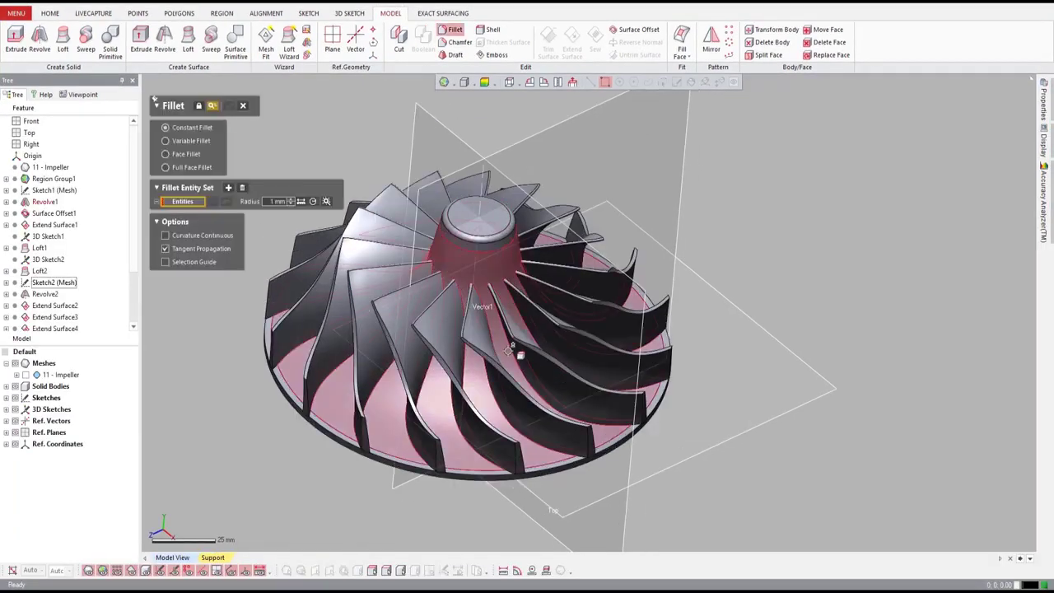
- Apply a 2.5 mm constant fillet to the root edges where the blades meet the hub surface
right_click_drag(675, 386, 702, 446)
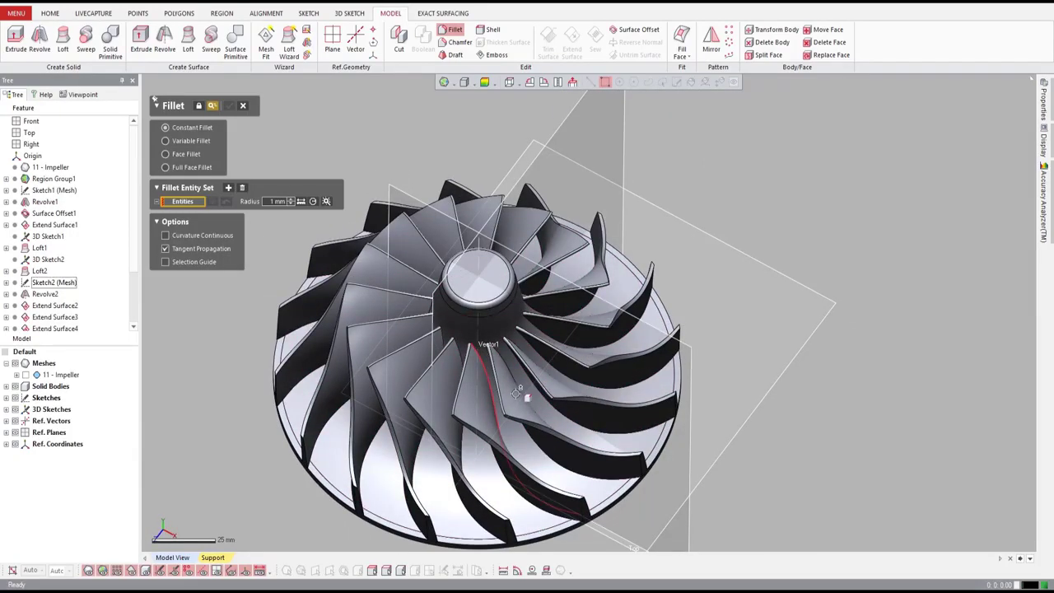
left_click(486, 327)
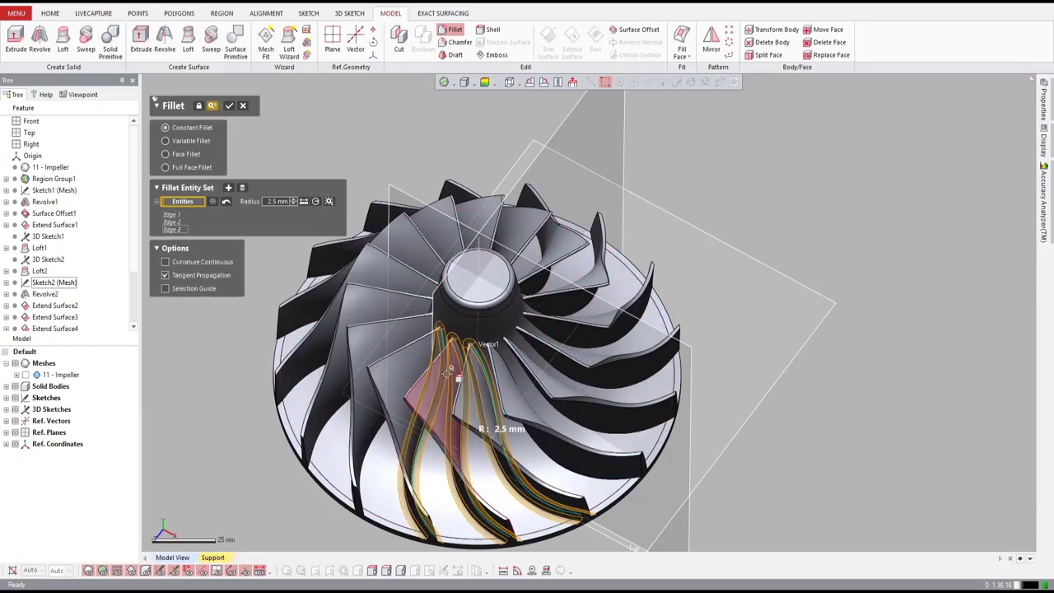
left_click(231, 105)
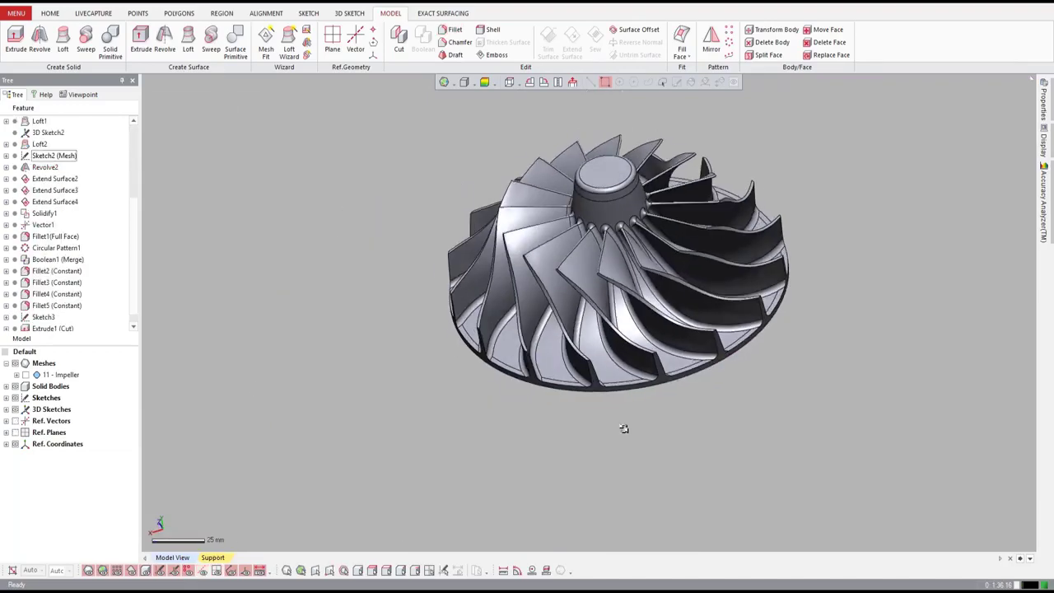
- Examine the impeller solid's deviation colour map against the scan from several angles, and turn the map off
right_click_drag(825, 330, 756, 340, "ctrl")
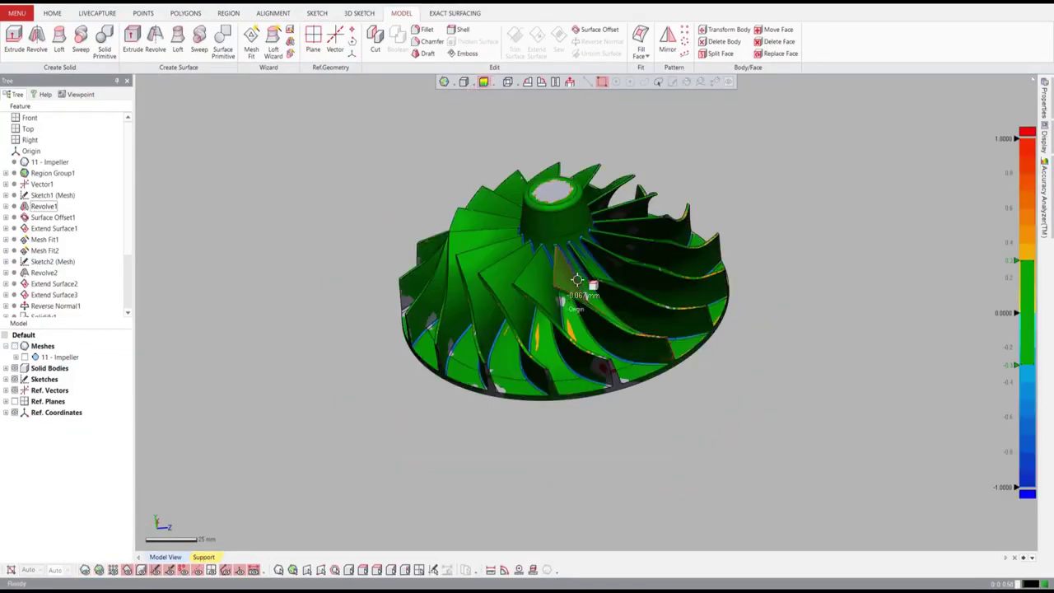
mouse_move(756, 297)
right_mouse_down()
mouse_move(789, 248)
mouse_move(736, 382)
mouse_move(666, 351)
mouse_move(865, 388)
right_mouse_up()
right_click_drag(717, 521, 805, 403)
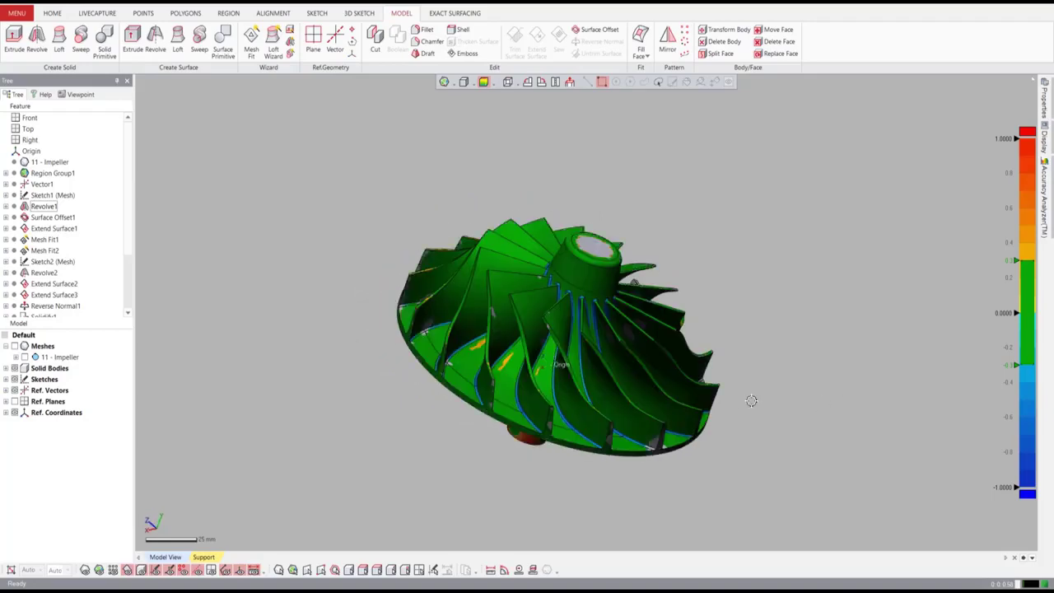
right_click_drag(595, 379, 608, 311, "ctrl")
right_click_drag(527, 229, 406, 248)
right_click_drag(617, 221, 581, 201, "ctrl")
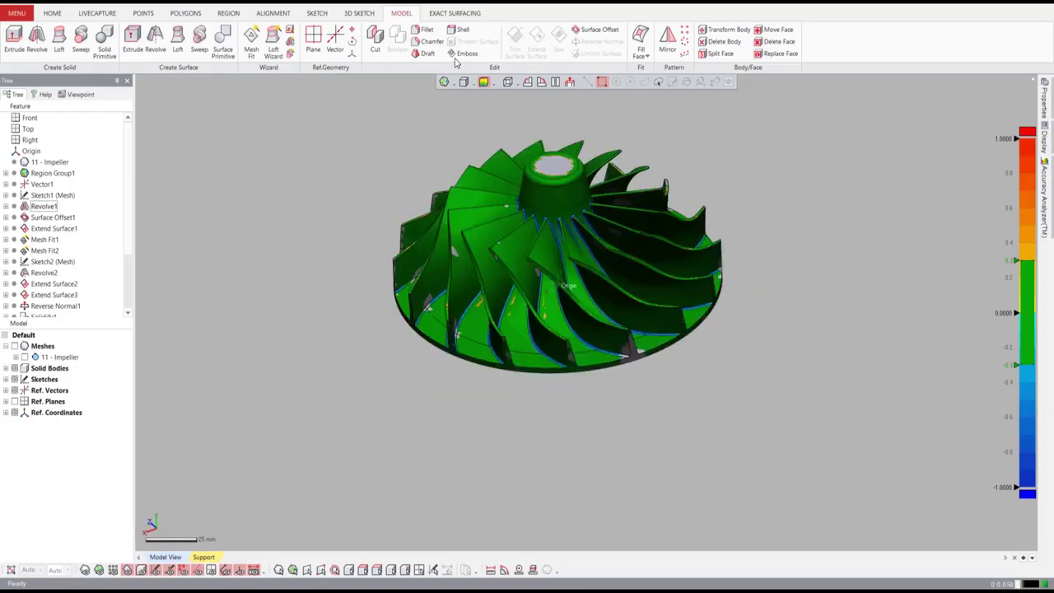
left_click(485, 83)
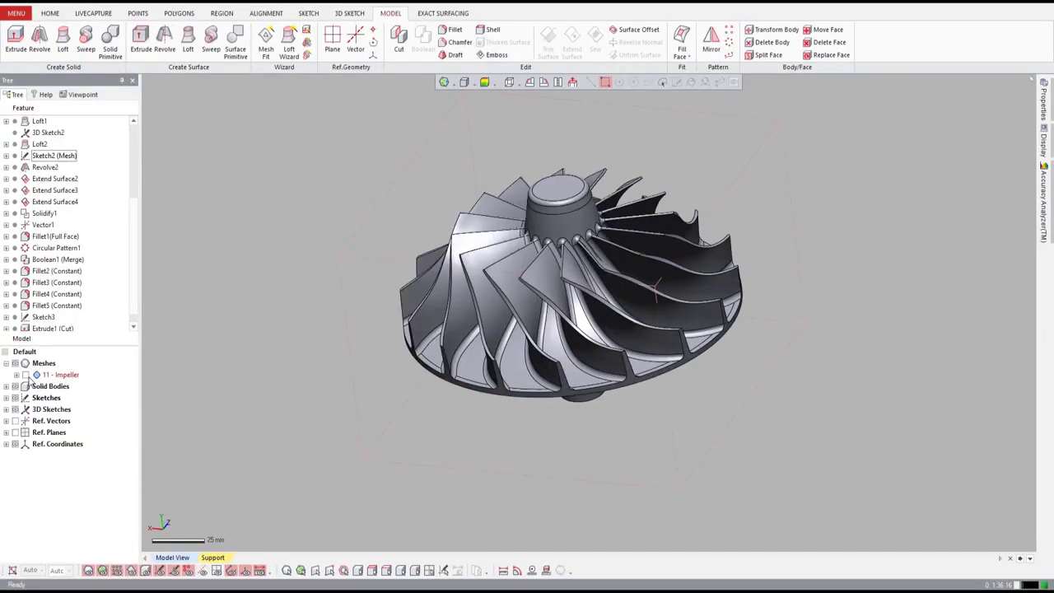
- Show the impeller mesh over the solid and run a LiveTransfer of the model to SOLIDWORKS starting from the first feature
left_click(26, 376)
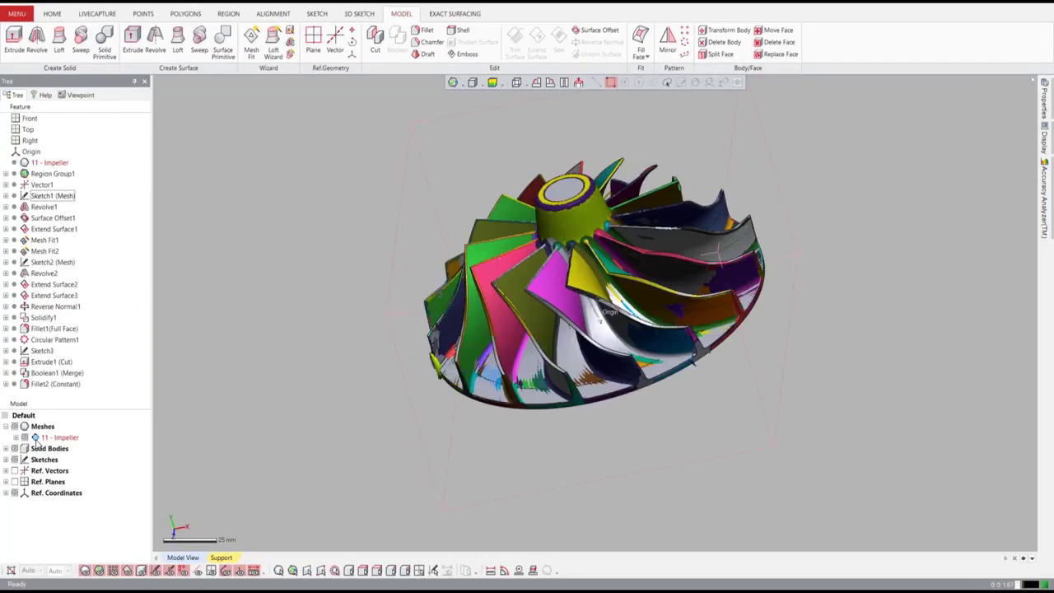
right_click_drag(293, 388, 396, 211)
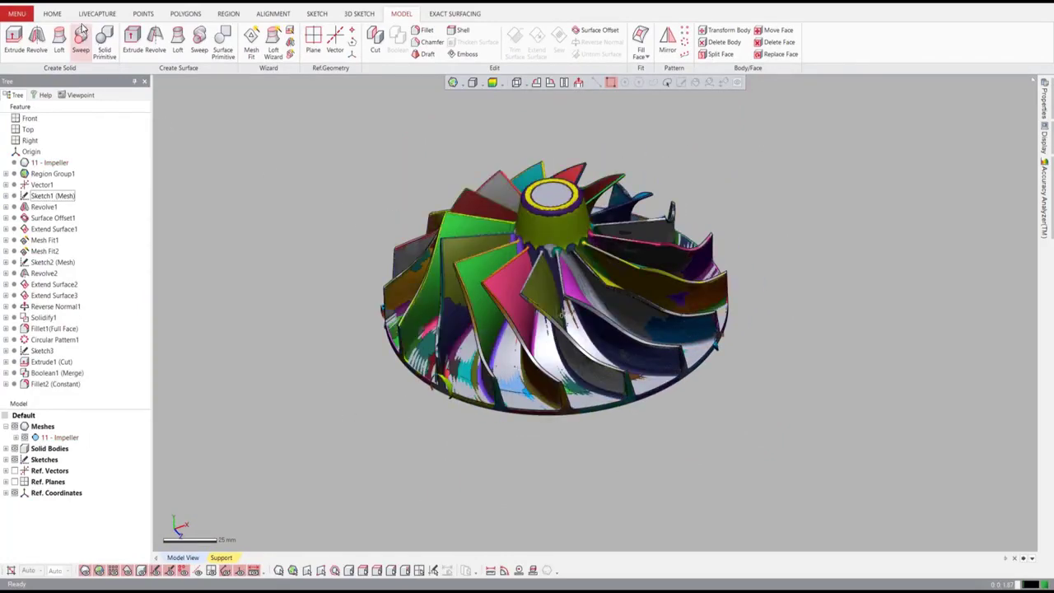
left_click(52, 14)
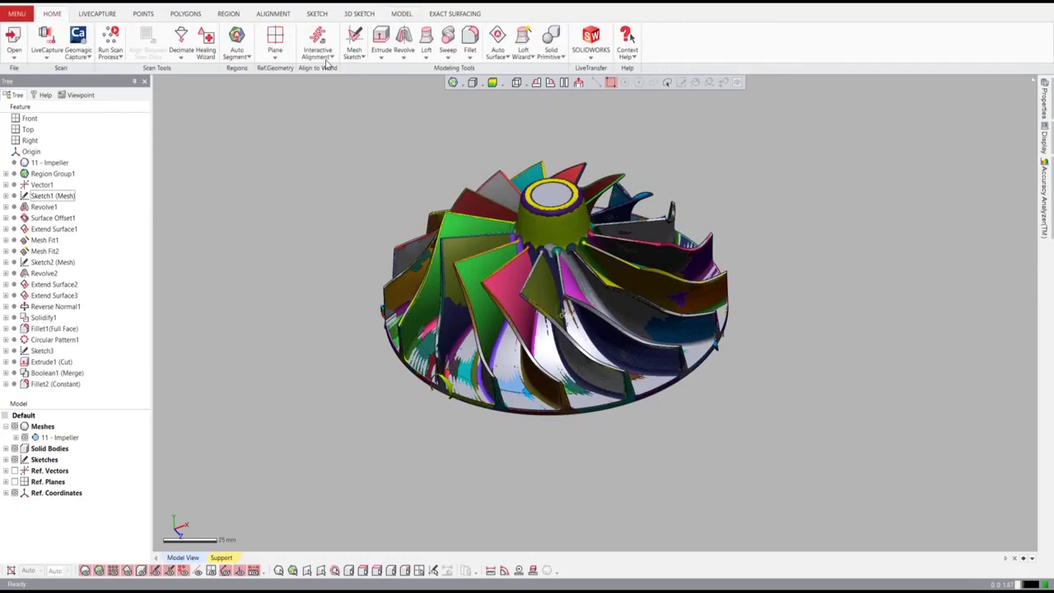
left_click(591, 41)
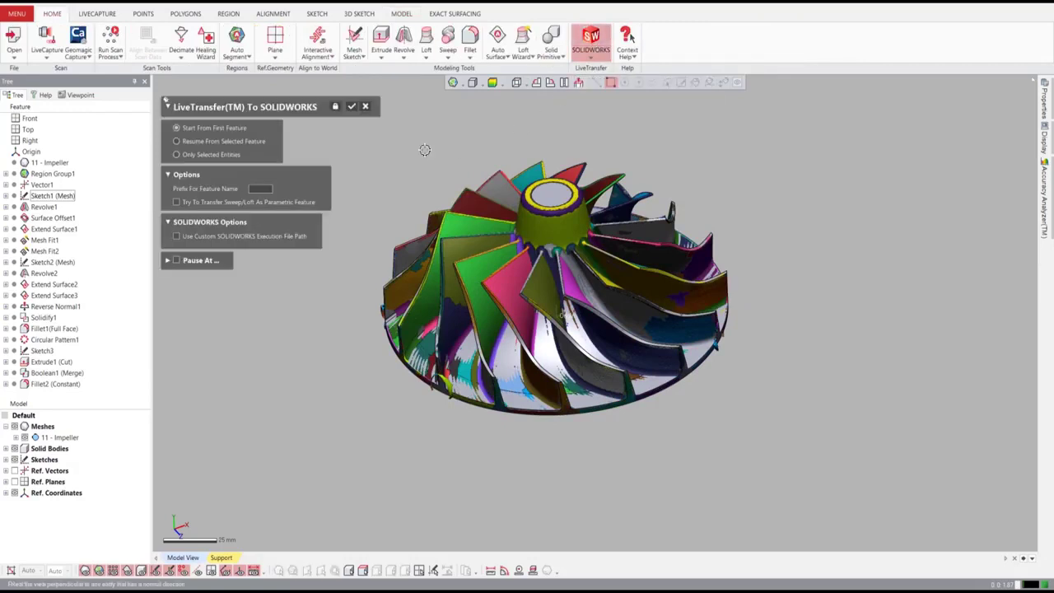
left_click(352, 109)
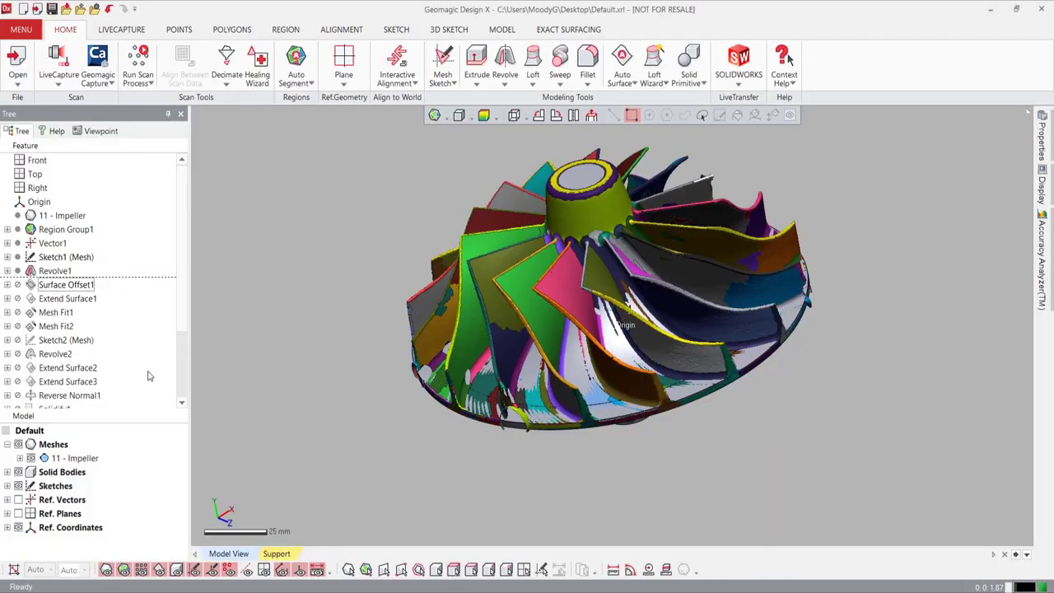
- Roll the feature history forward to Mesh Fit1 and resume the LiveTransfer to SOLIDWORKS from that feature
right_click(64, 313)
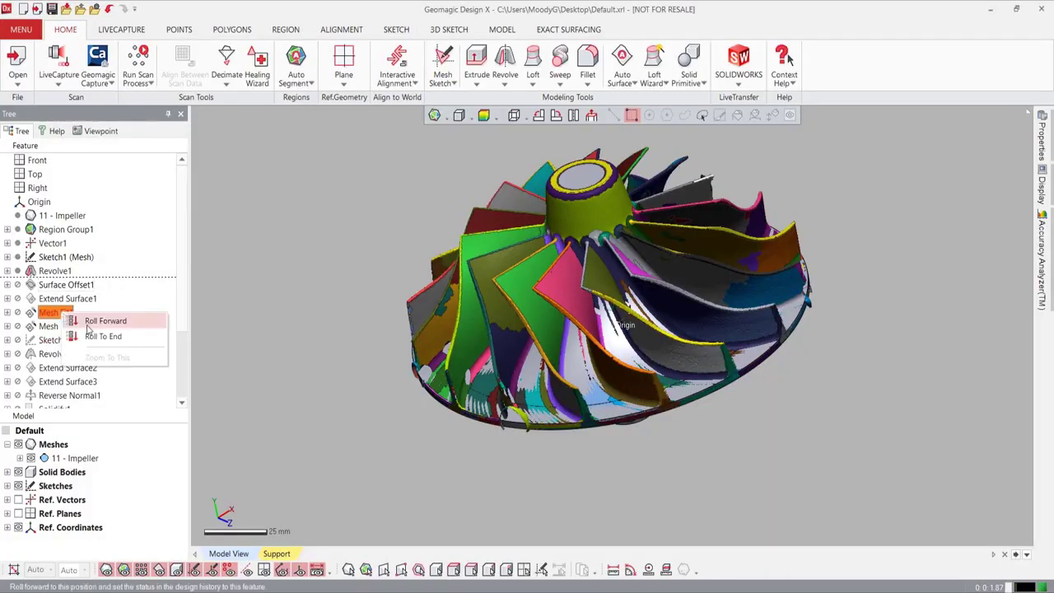
left_click(91, 322)
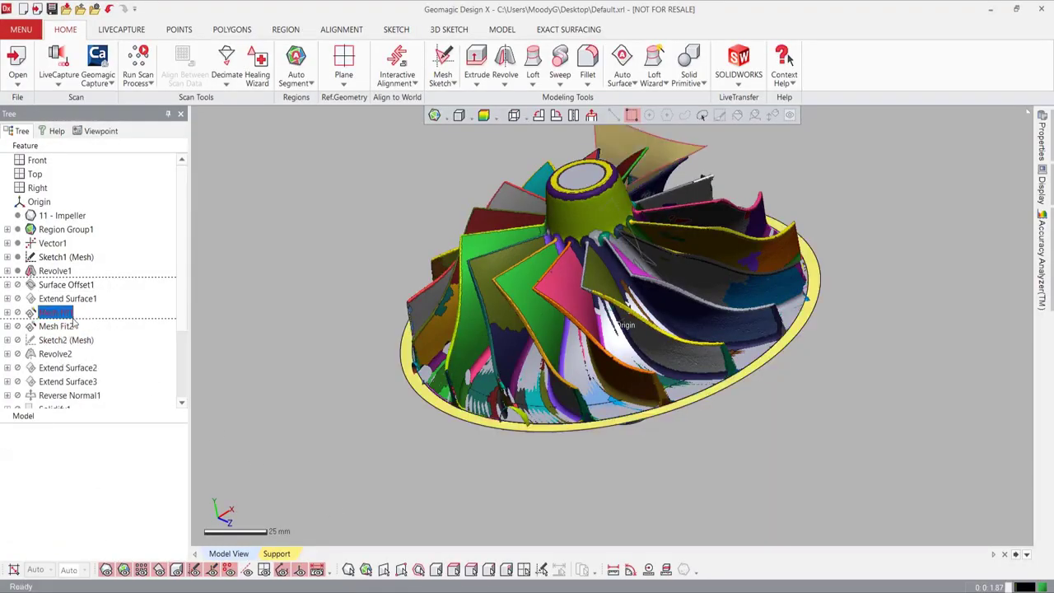
left_click(728, 66)
left_click(220, 188)
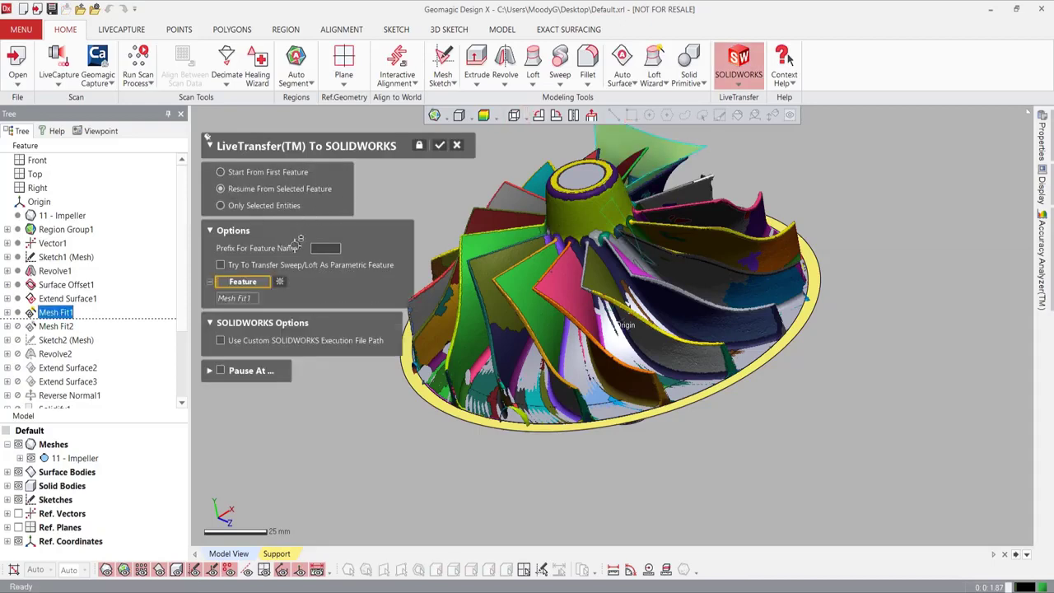
left_click(440, 147)
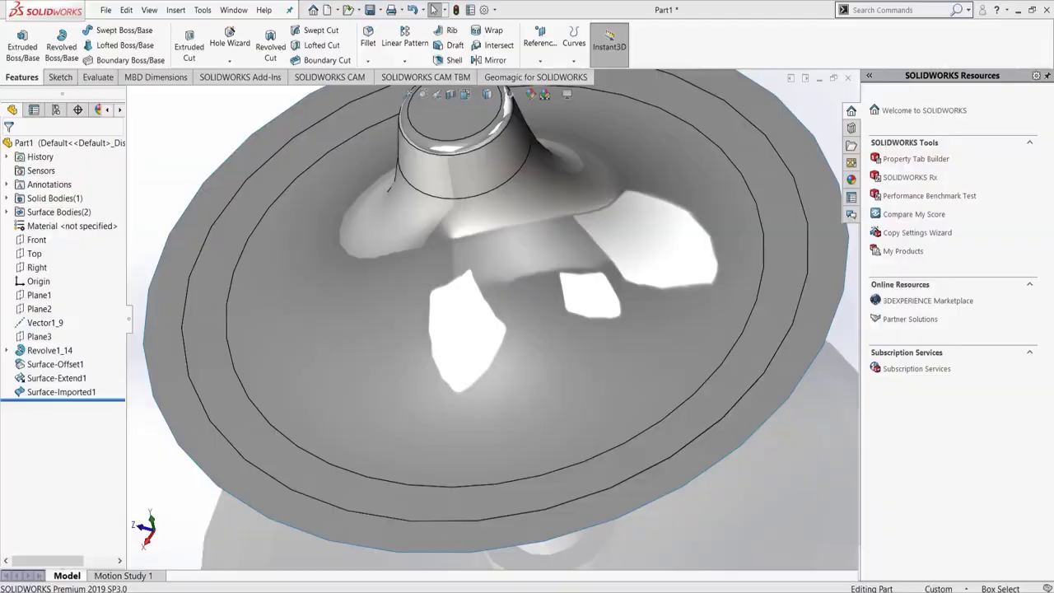